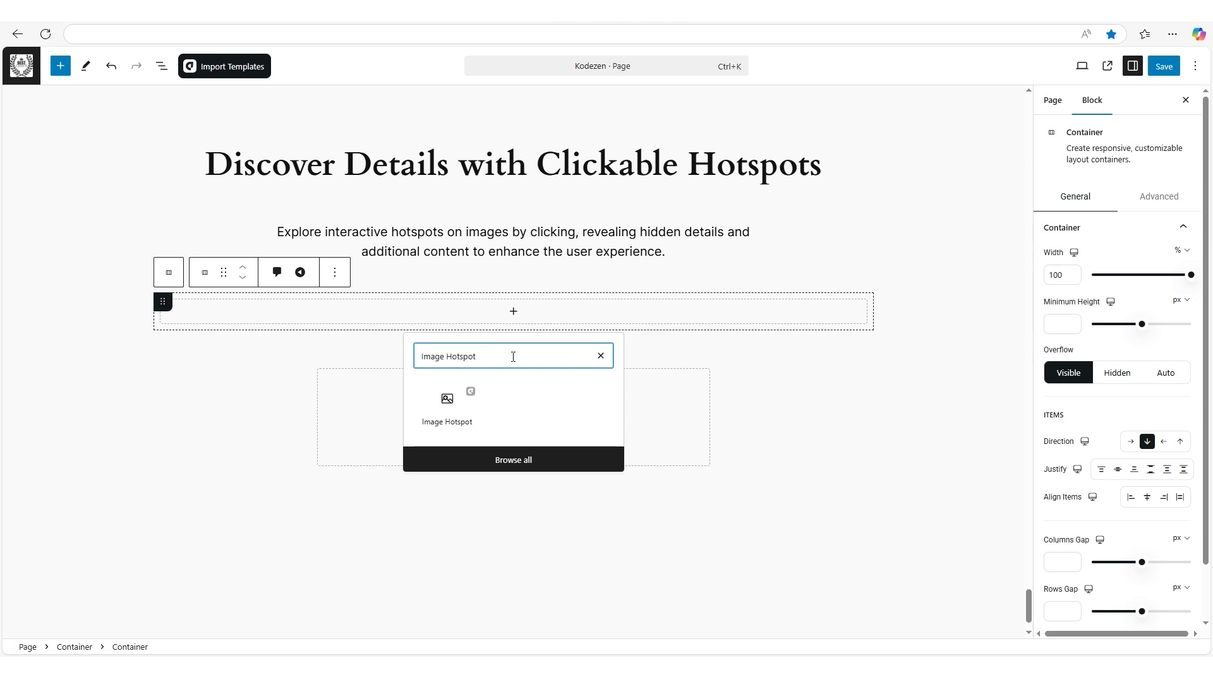
Insert an Image Hotspot block in the container and upload the modern-living-room-with-yellow-accent-wall-cozy-sofa picture as its background image
left_click(466, 405)
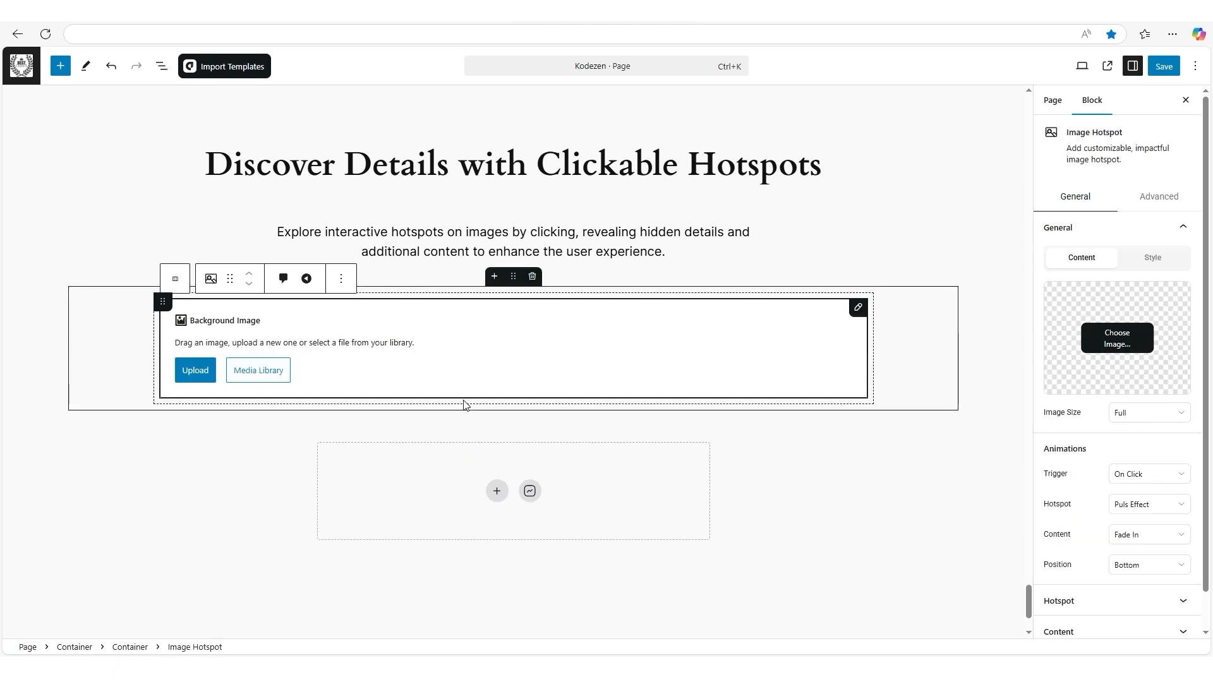
left_click(195, 370)
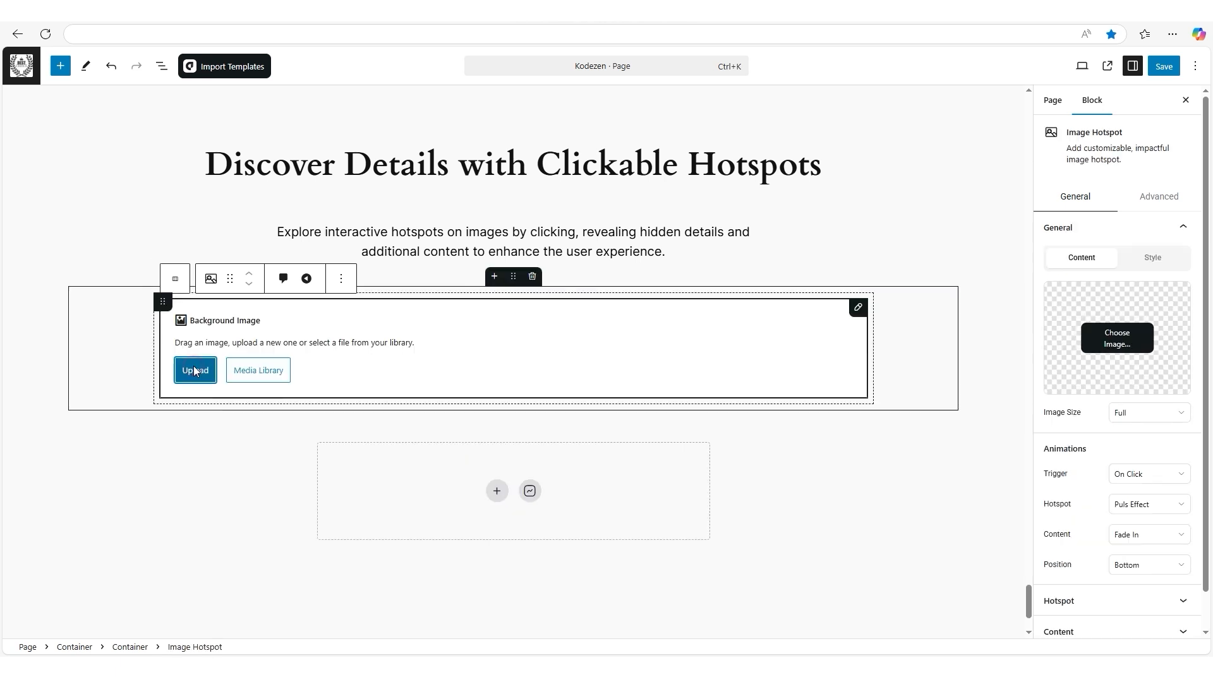
left_click(288, 250)
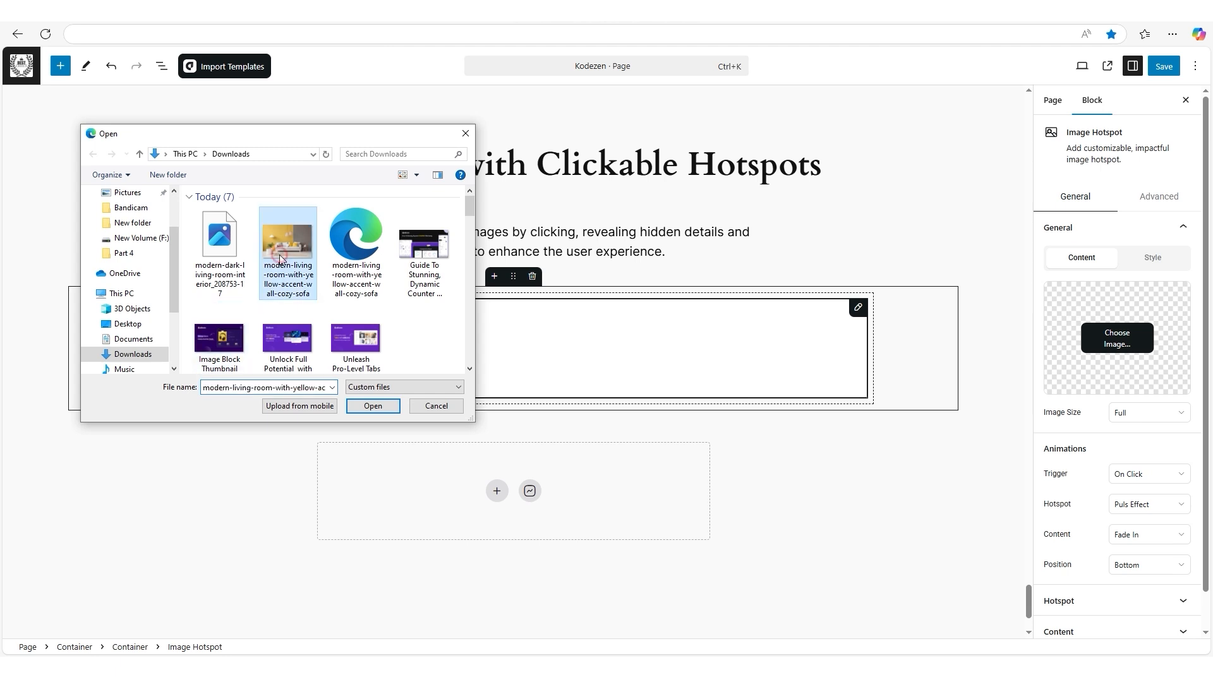
left_click(372, 406)
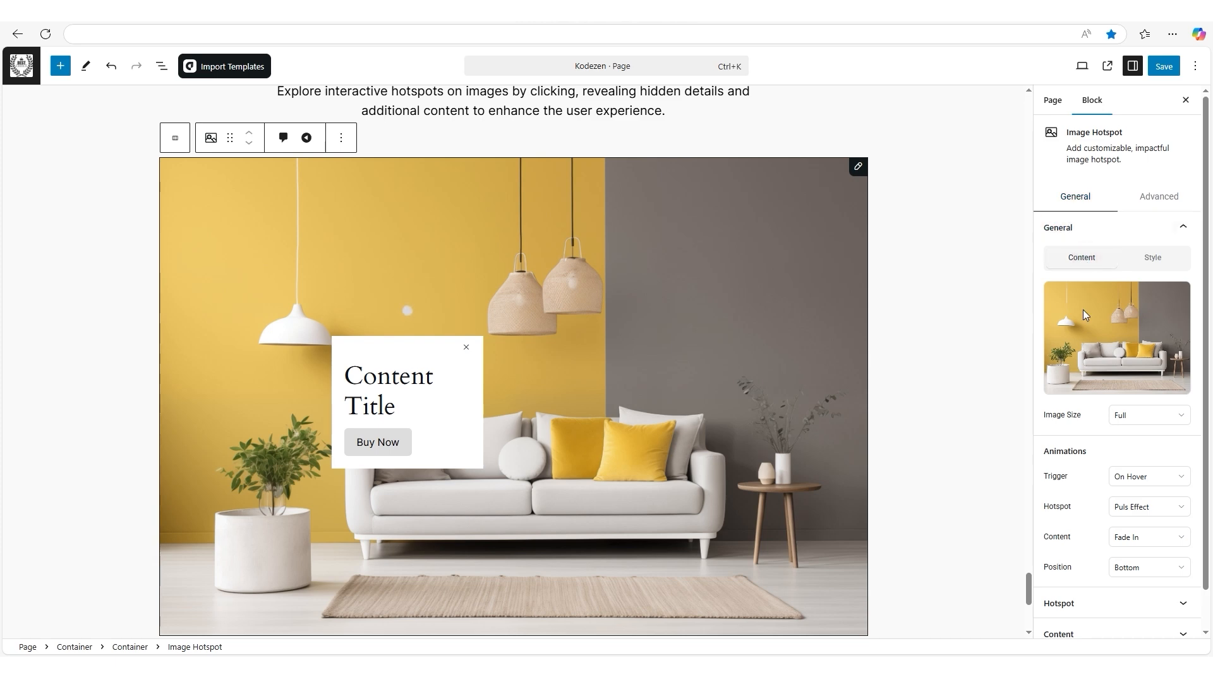
Set the Image Hotspot block's image size to Full
left_click_drag(1043, 420, 1088, 422)
left_click(1149, 416)
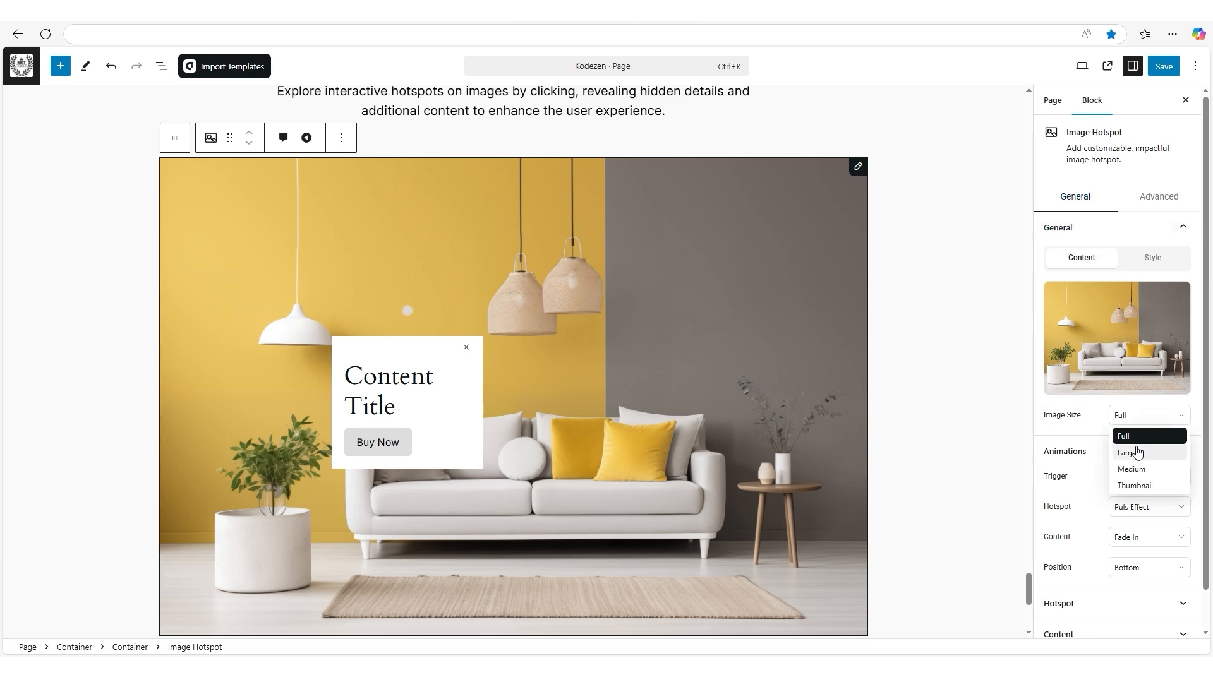
left_click(1132, 435)
Set the hotspot animation trigger to On Hover and preview the hotspot's popup on the image
left_click_drag(1041, 456, 1102, 459)
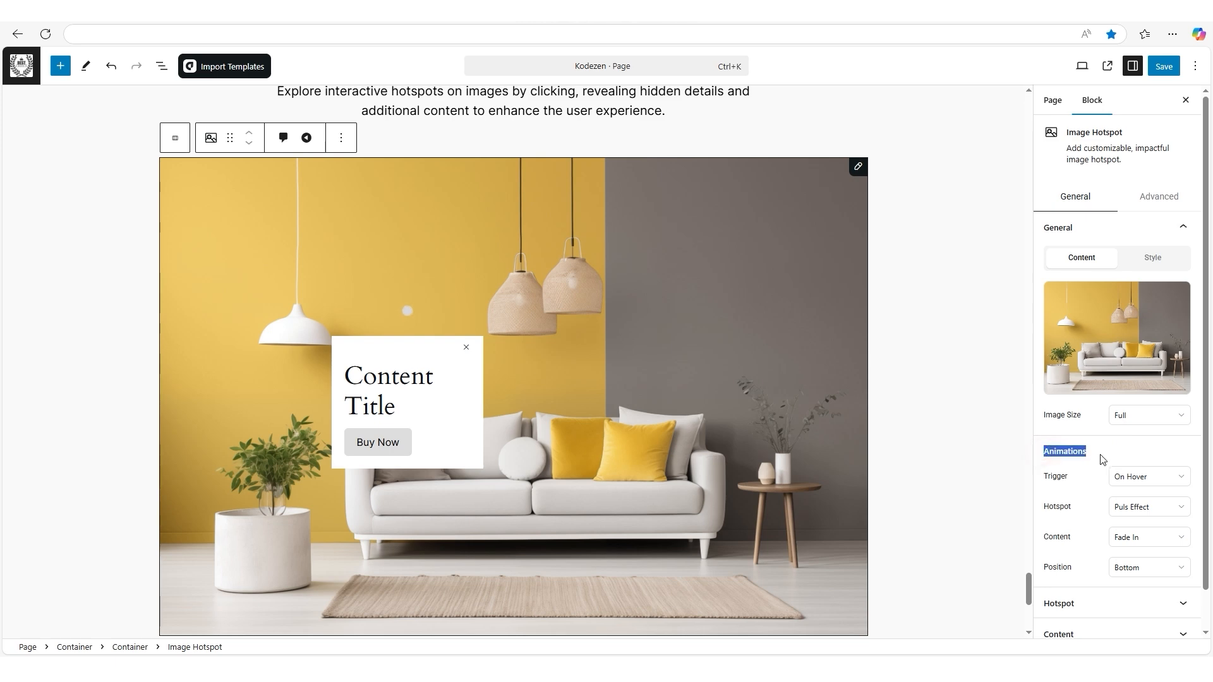
left_click(1043, 479)
left_click(1130, 483)
left_click(1131, 496)
left_click(406, 314)
mouse_move(407, 310)
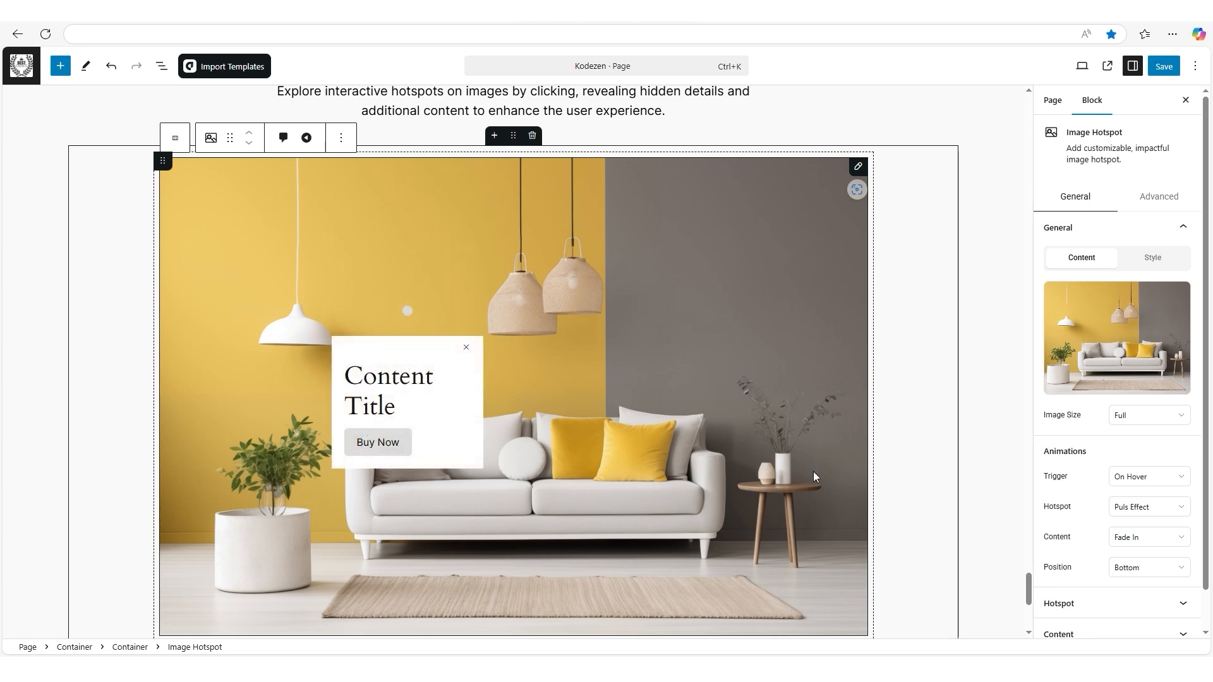
Try the Soft Beat and Glow hotspot animations and return to Puls Effect
left_click_drag(1041, 505, 1079, 509)
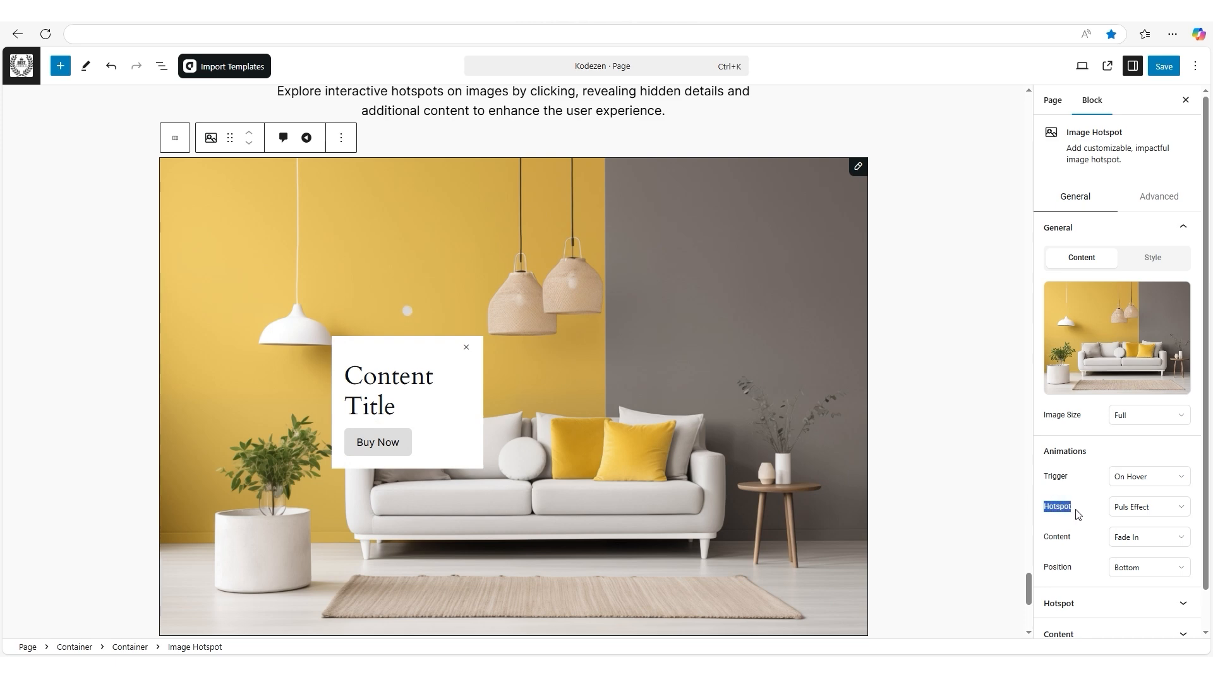
left_click(1134, 507)
left_click(1131, 545)
left_click(1135, 510)
left_click(1128, 562)
left_click(1132, 507)
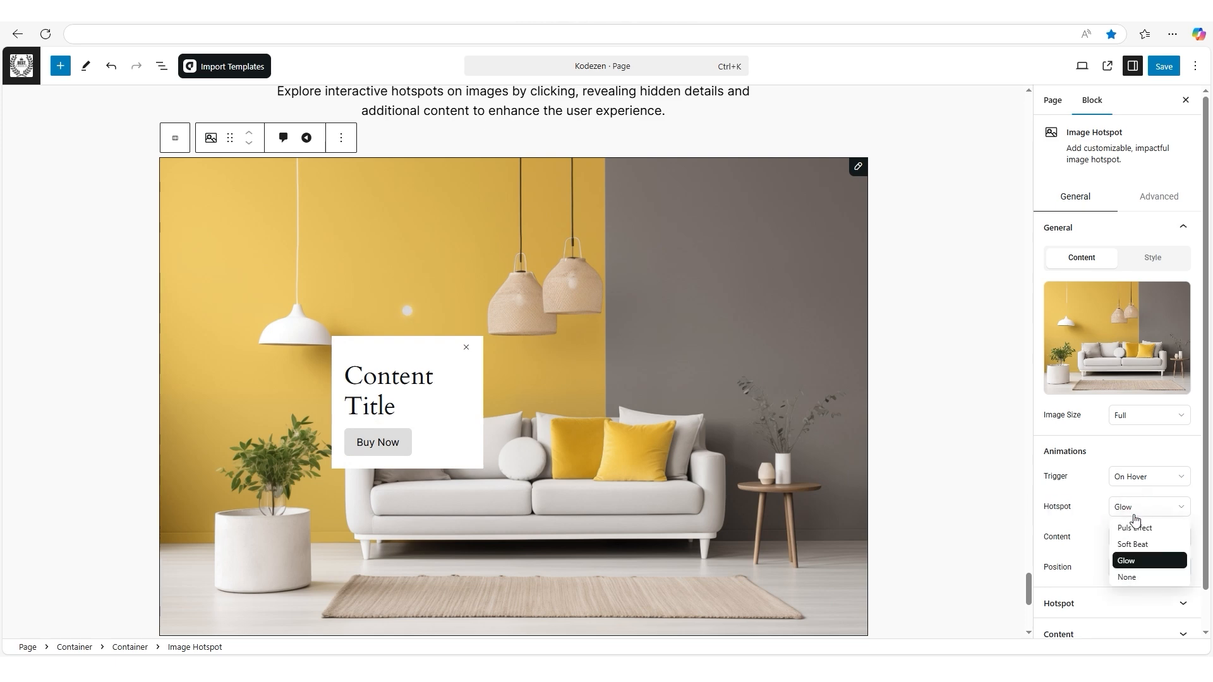
left_click(1133, 528)
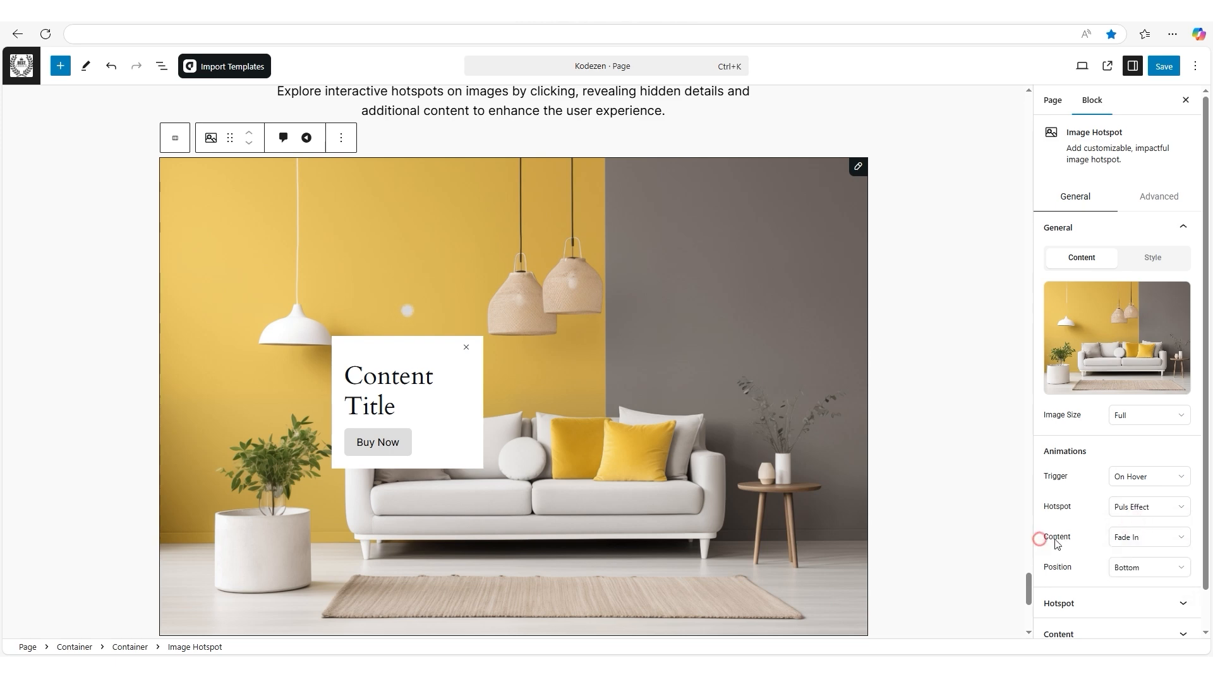
Set the content animation to Slide In Top and the content position to Bottom after trying Top
left_click(1140, 538)
left_click(1137, 455)
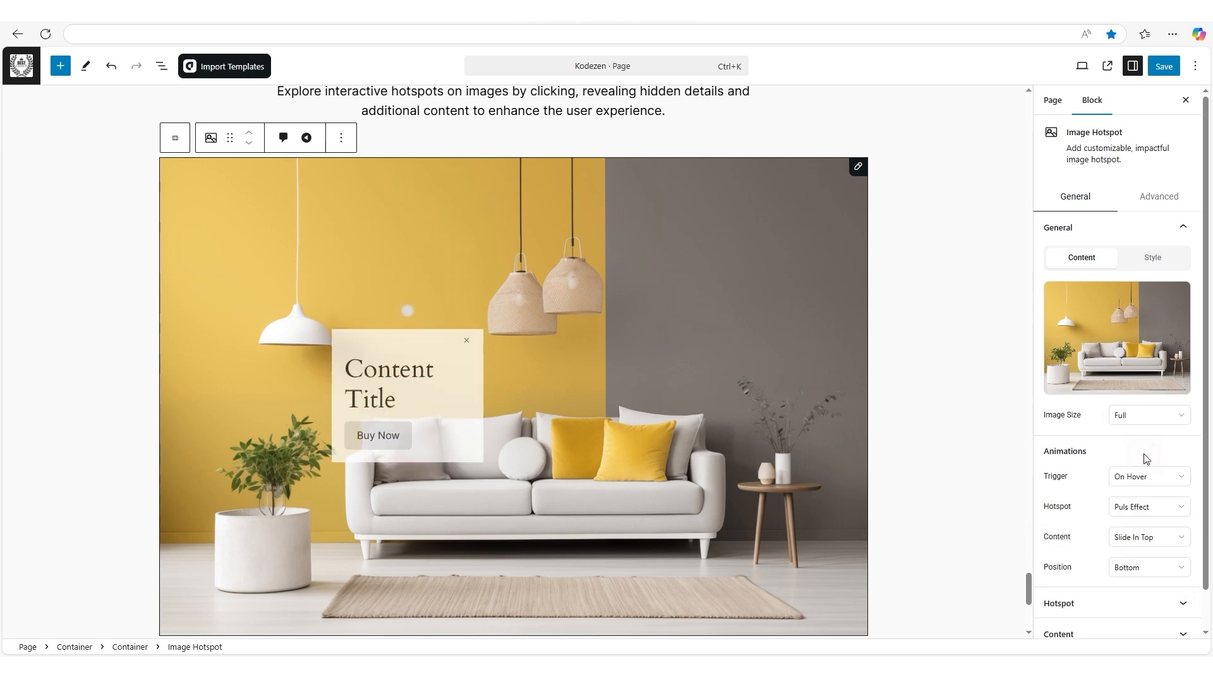
left_click(1151, 567)
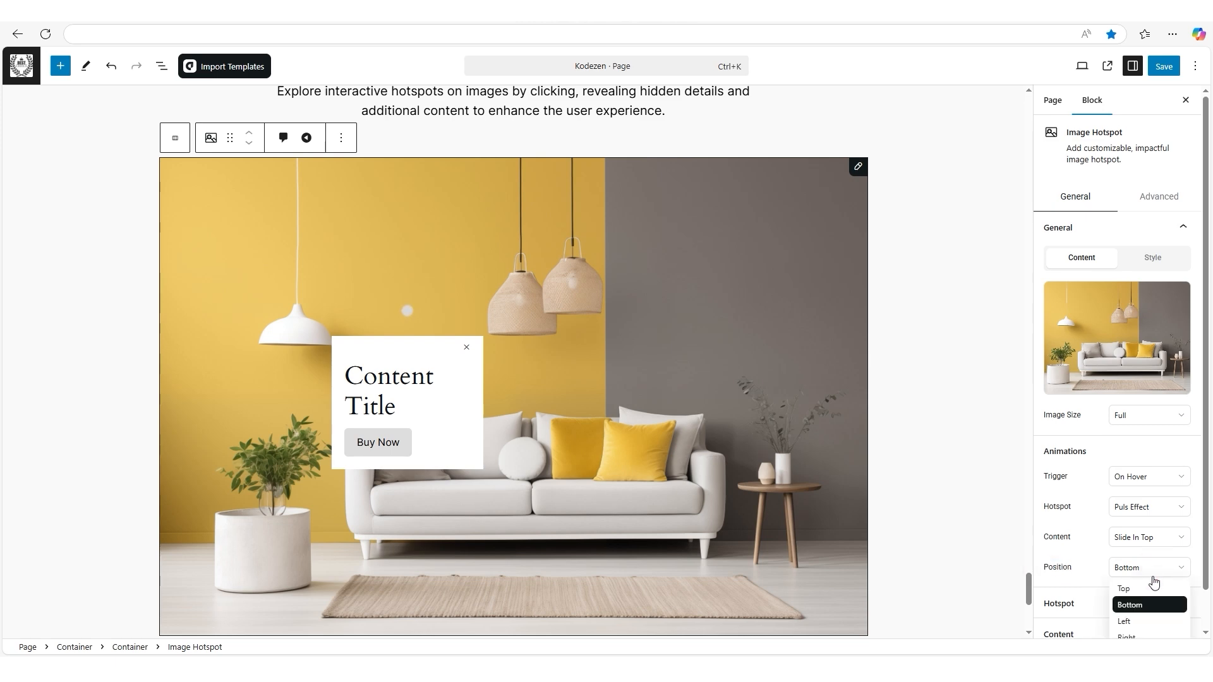
left_click(1137, 588)
left_click(1142, 567)
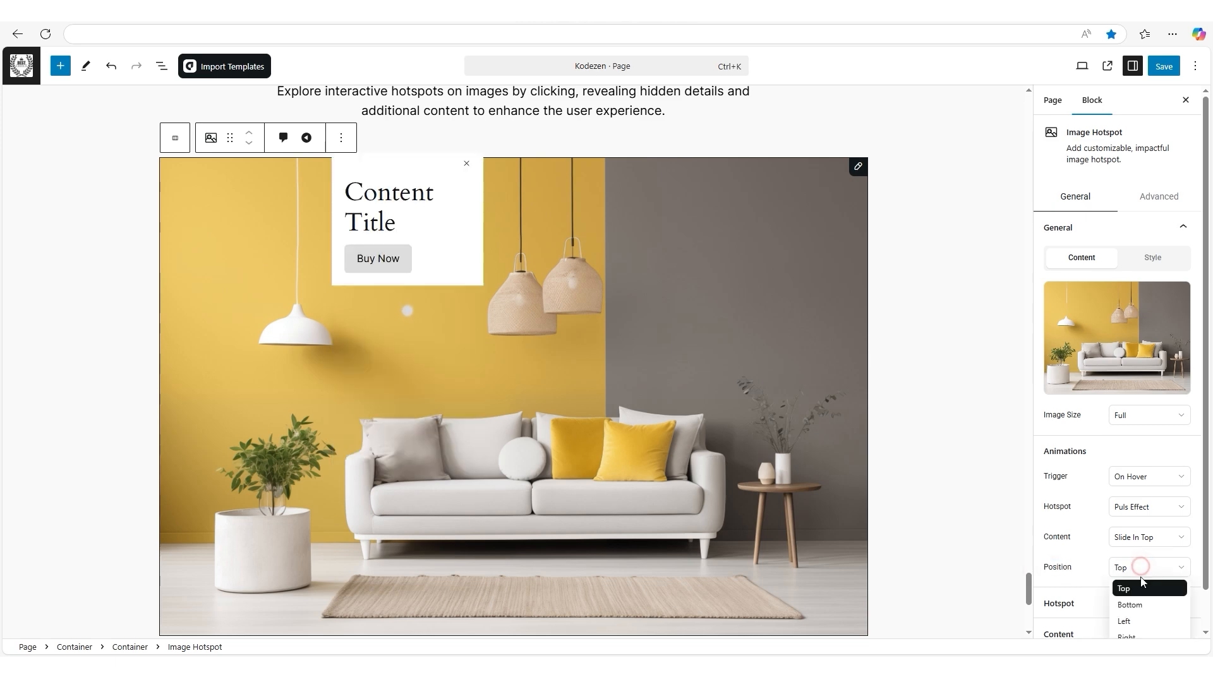
left_click(1141, 604)
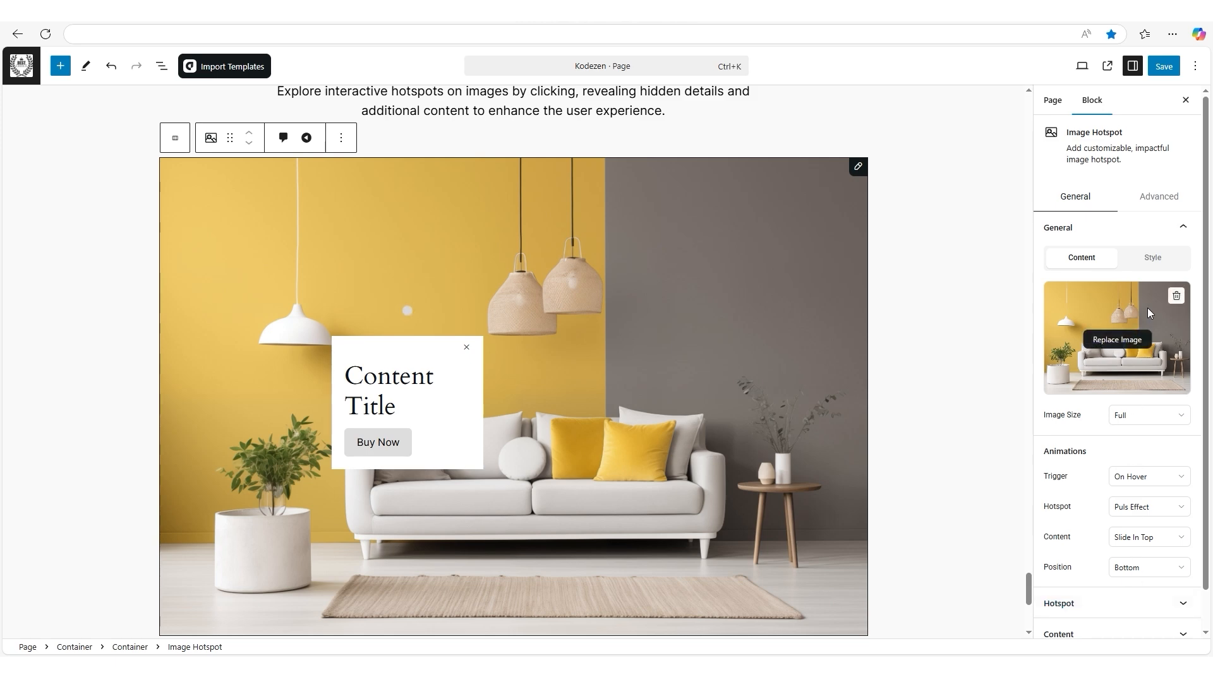
Set the hotspot's style color to purple #9530b7
left_click(1154, 258)
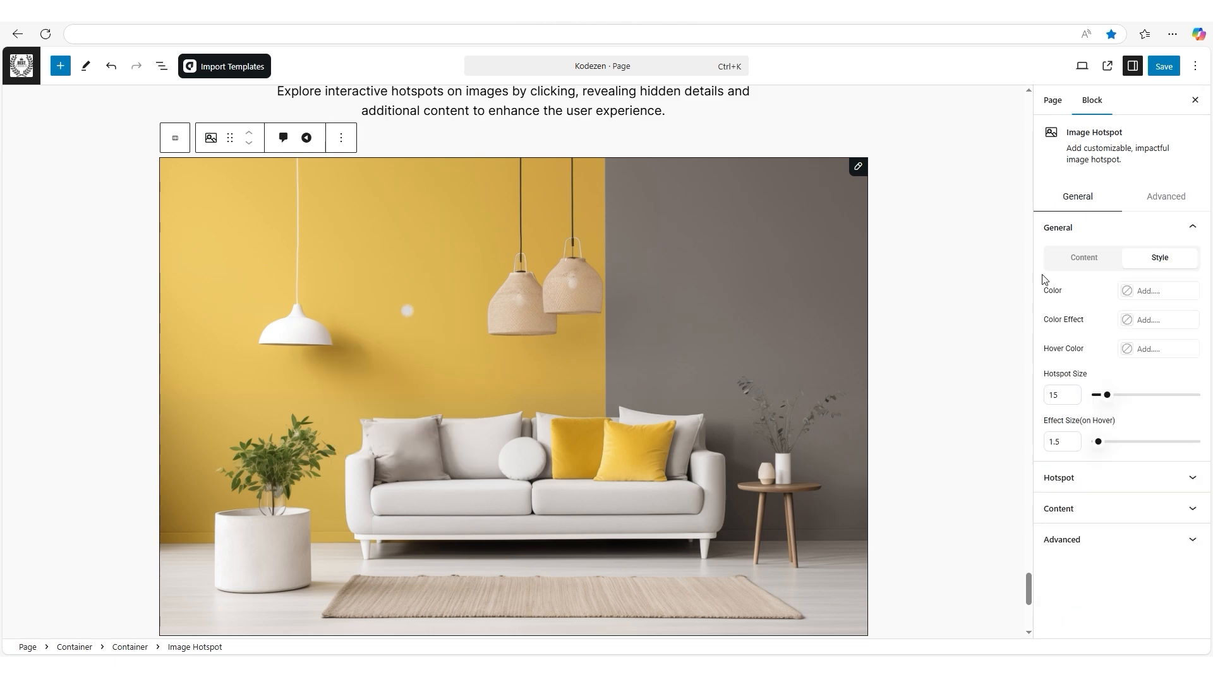
left_click(1126, 291)
left_click_drag(1106, 128, 1069, 143)
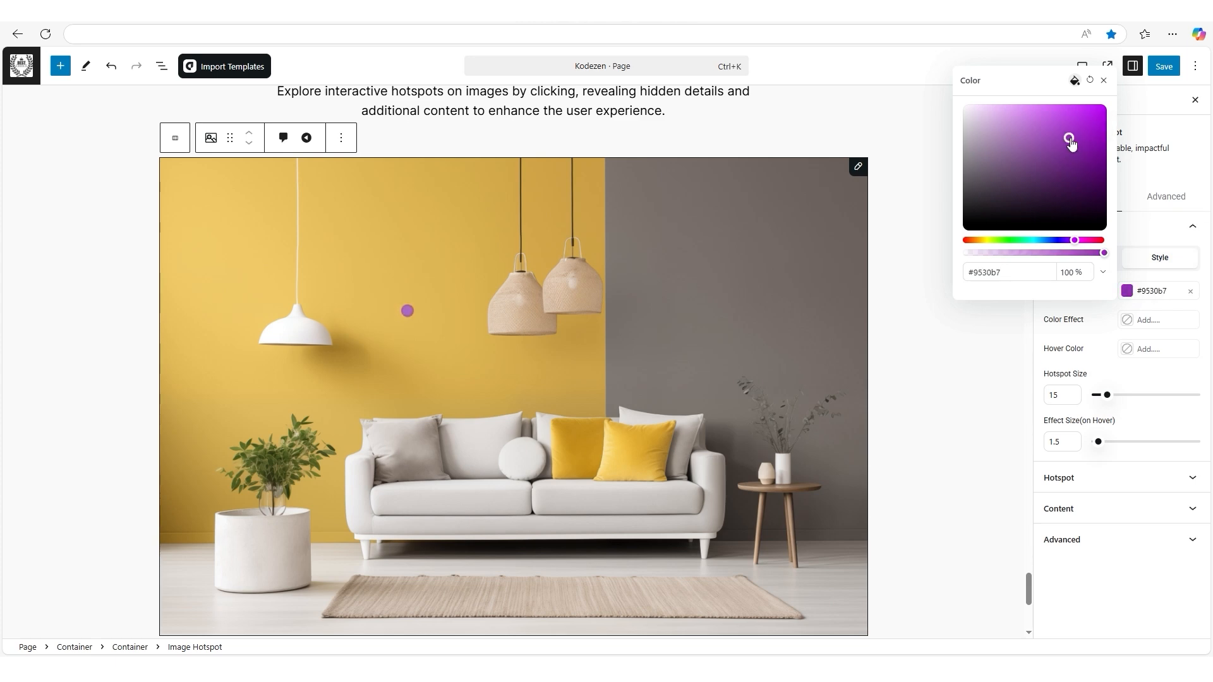
left_click(1103, 80)
Set the hotspot's color effect to dark purple #260c2e
left_click(1042, 319)
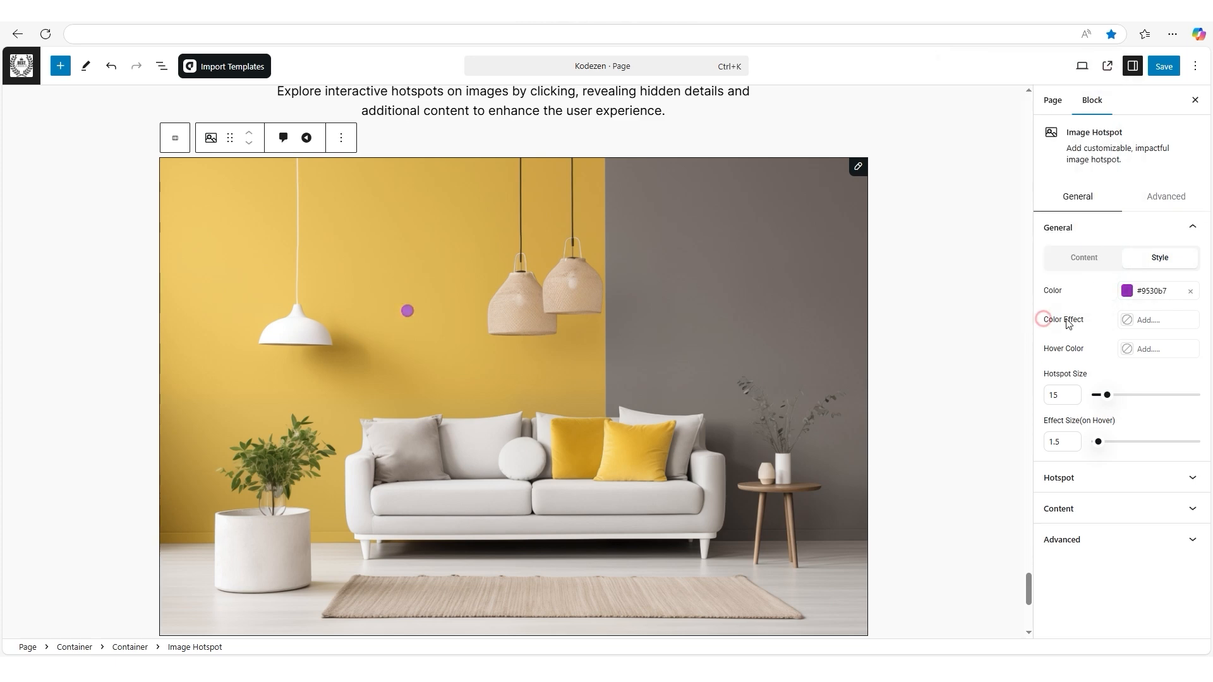
left_click(1126, 319)
left_click_drag(1102, 161, 1072, 236)
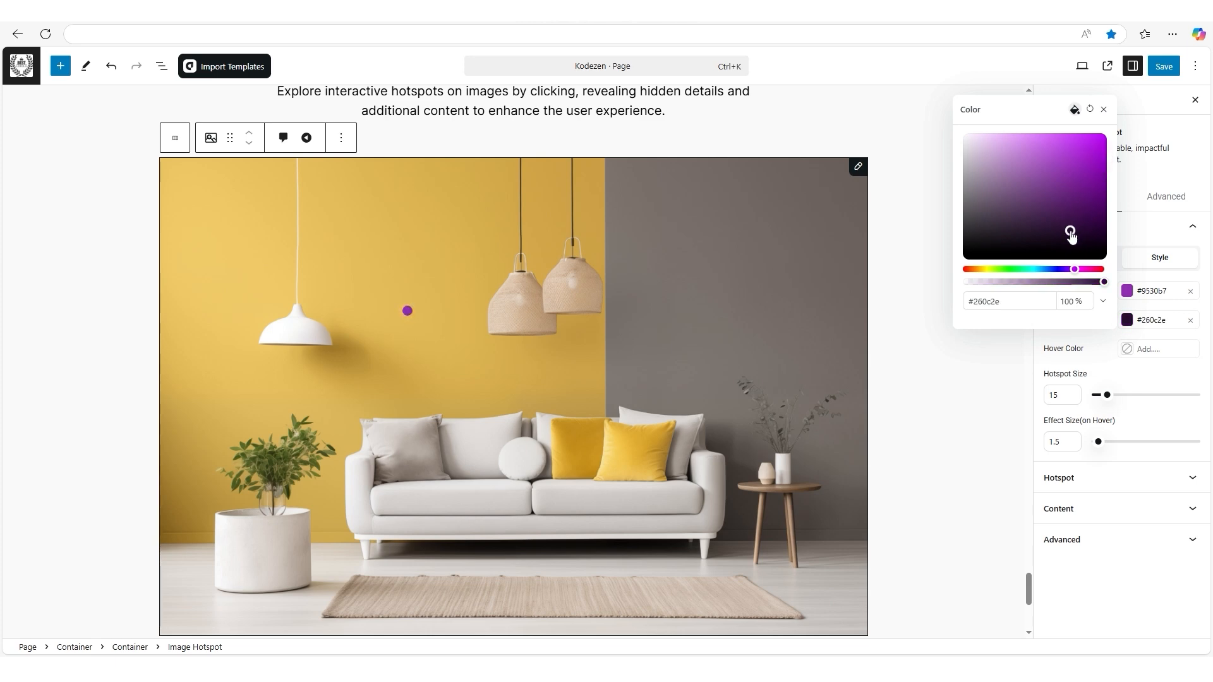
left_click(1104, 109)
Set the hotspot's hover color to blue #1d06ed
left_click(1048, 348)
left_click(1126, 349)
left_click_drag(1075, 299, 1059, 300)
left_click_drag(1106, 186, 1103, 171)
left_click(1104, 138)
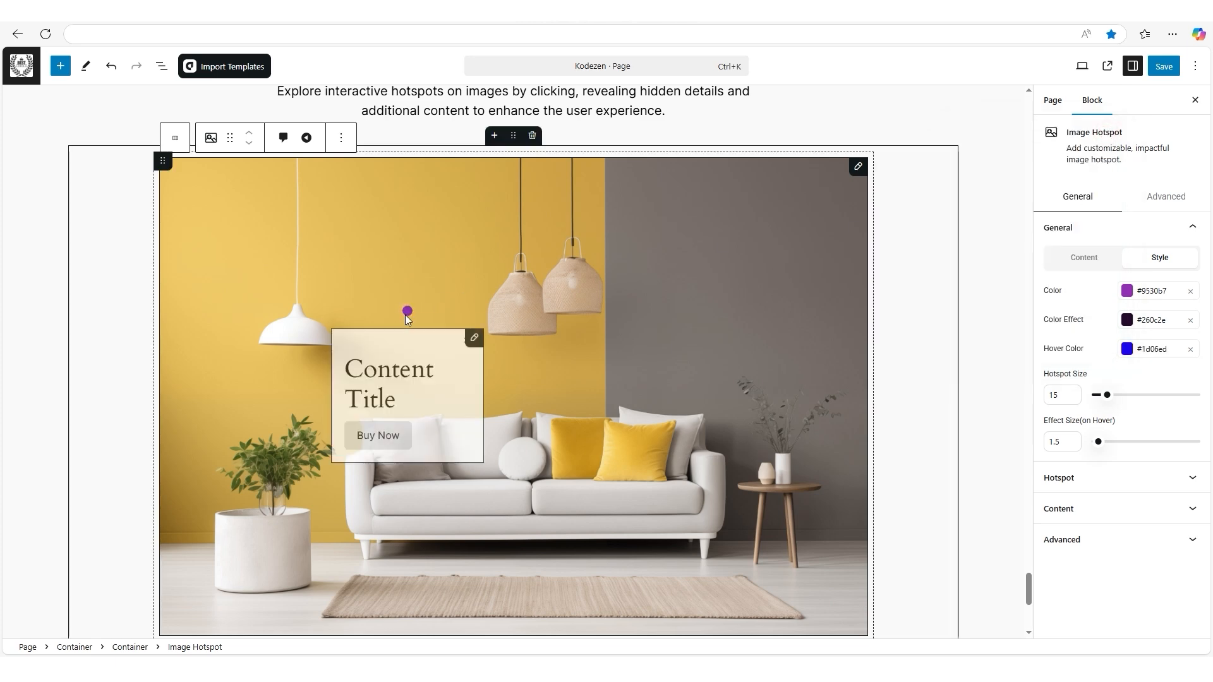
Try other values for the hotspot size and the on-hover effect size, undoing each change
left_click_drag(1036, 374, 1129, 400)
key("ctrl+z")
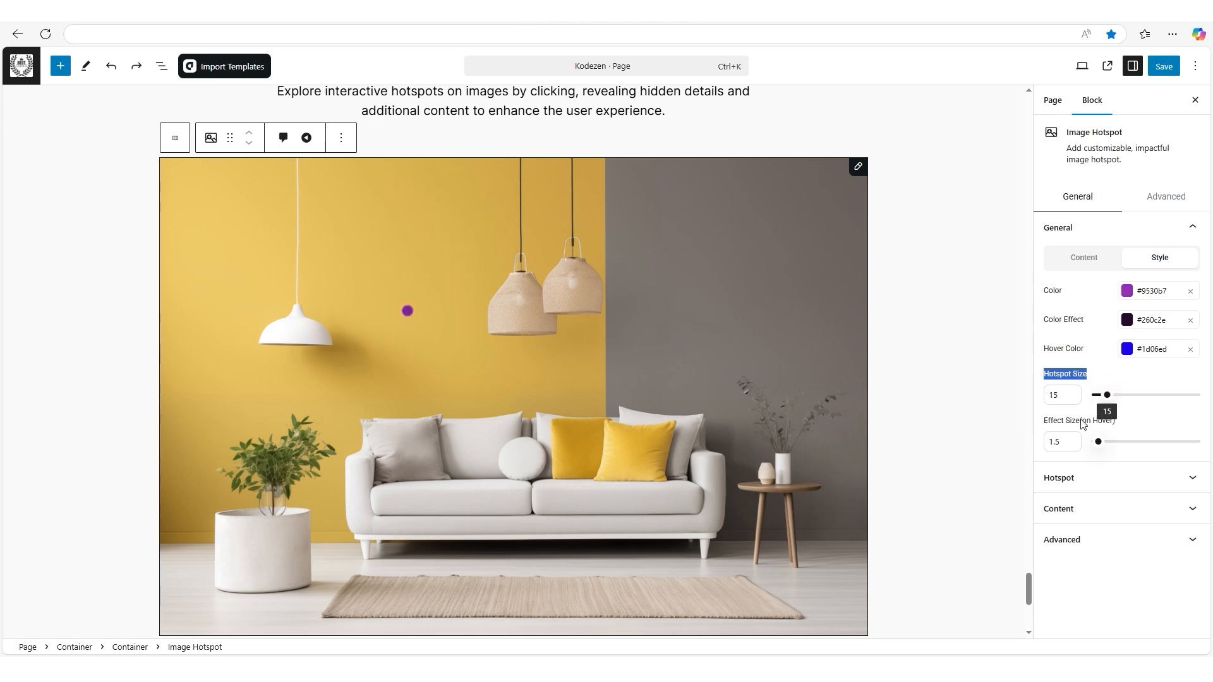
left_click_drag(1043, 422, 1140, 447)
key("ctrl+z")
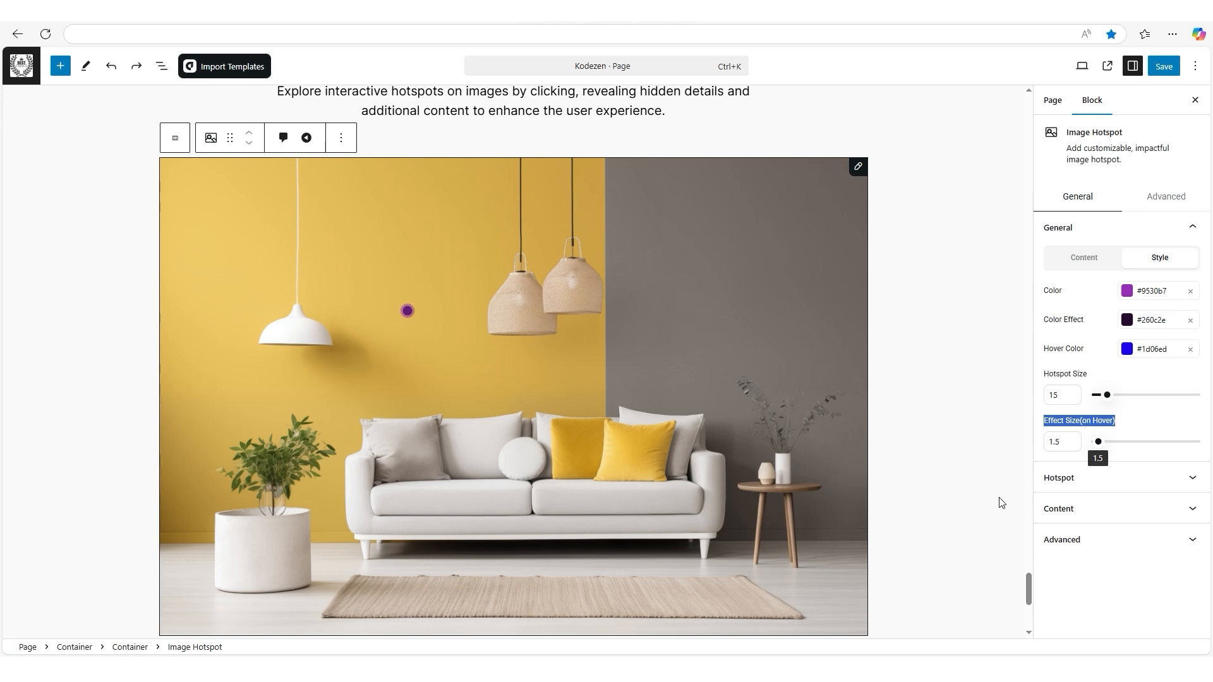
Add a second hotspot item to the image and preview its popup
left_click(1073, 479)
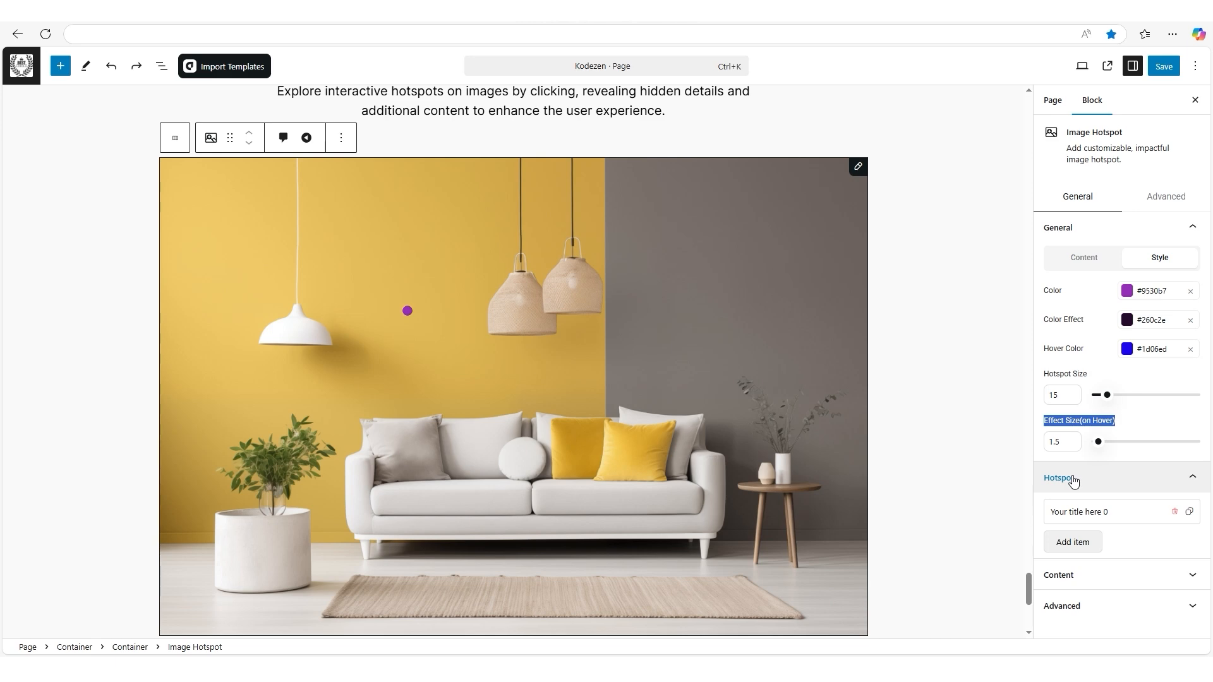
left_click(1067, 544)
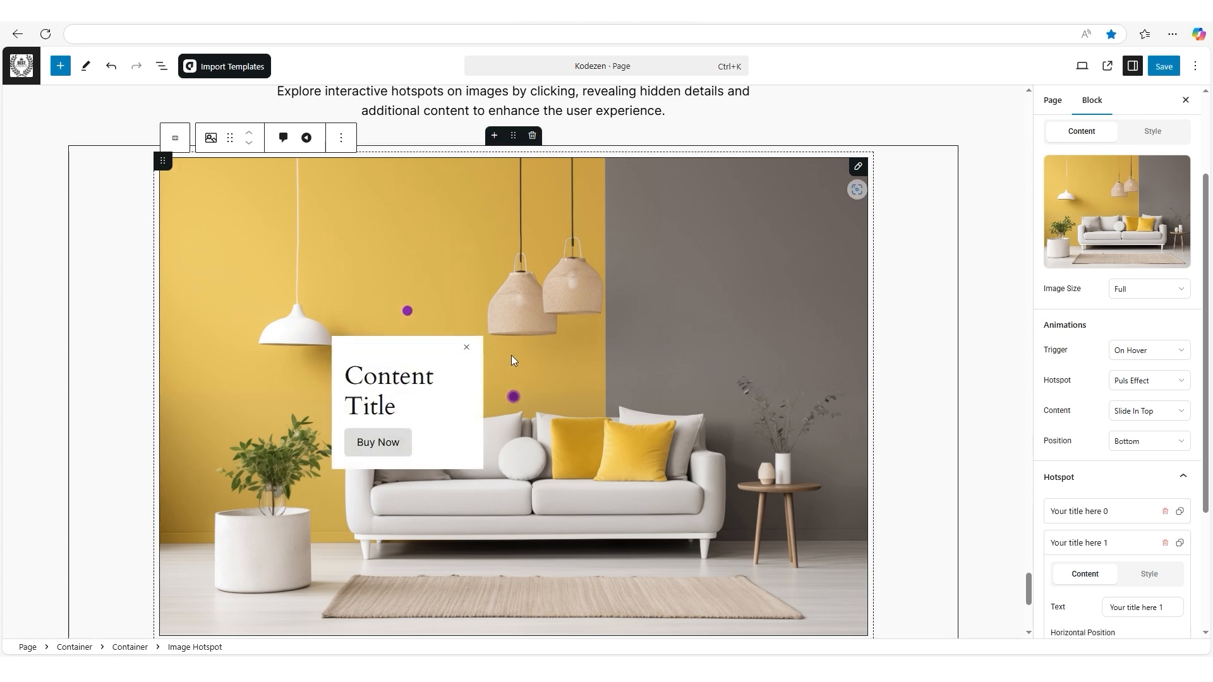
mouse_move(515, 399)
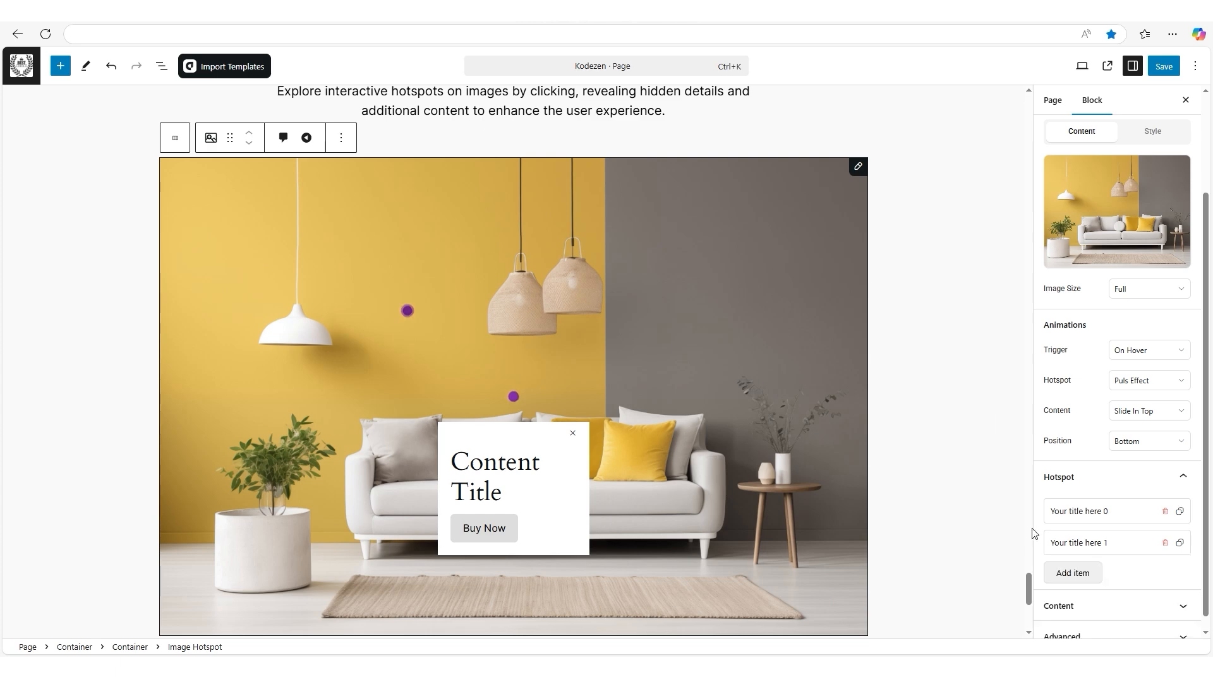
Title the first hotspot "Light" and place it on the white pendant lamp at horizontal position 20 and vertical position 36
left_click(1112, 512)
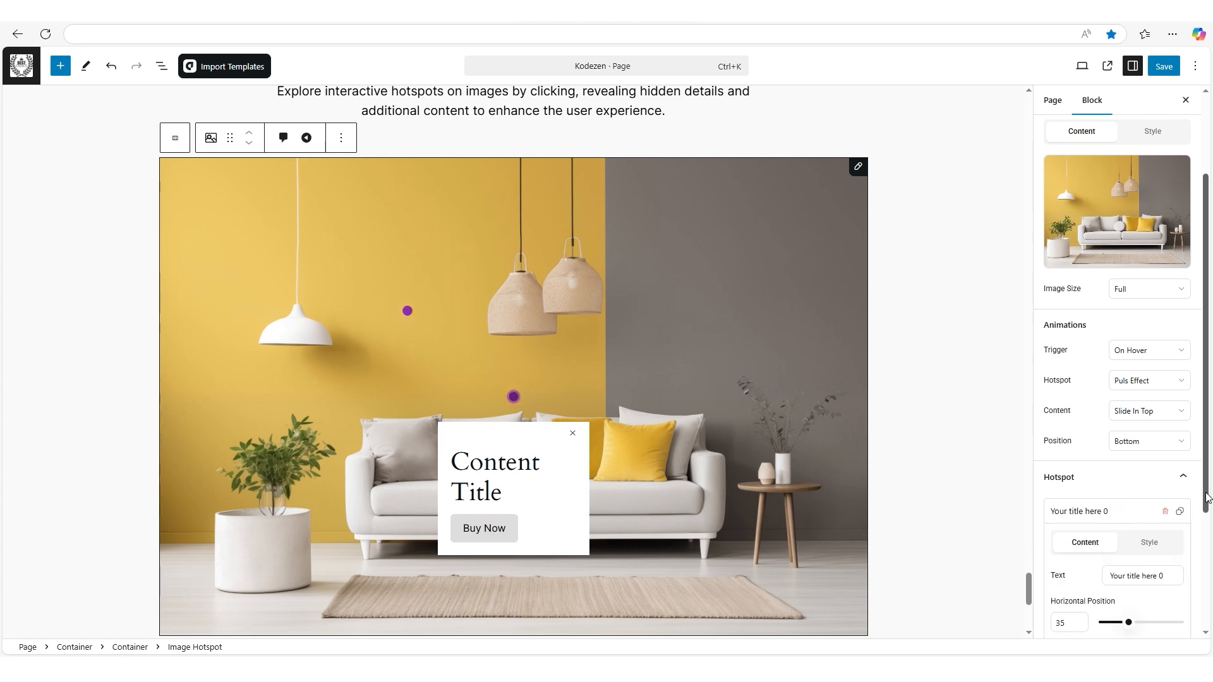
scroll(1182, 502, "down", 3)
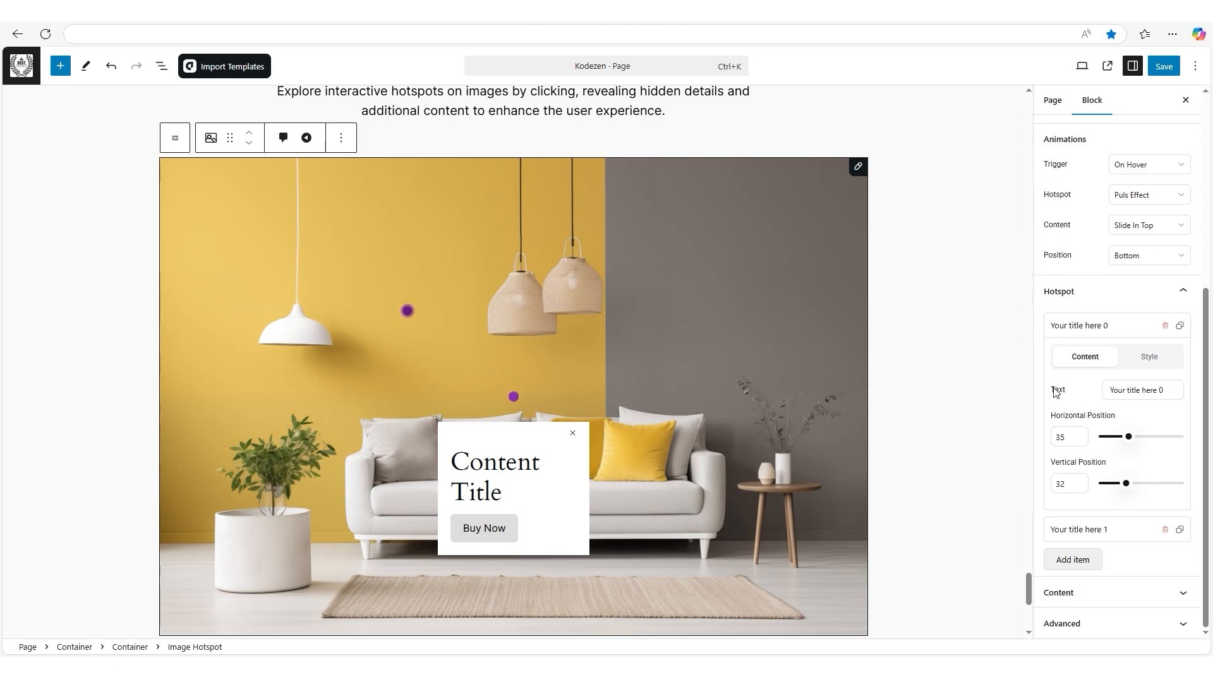
left_click(1137, 388)
triple_click(1147, 389)
type("Light")
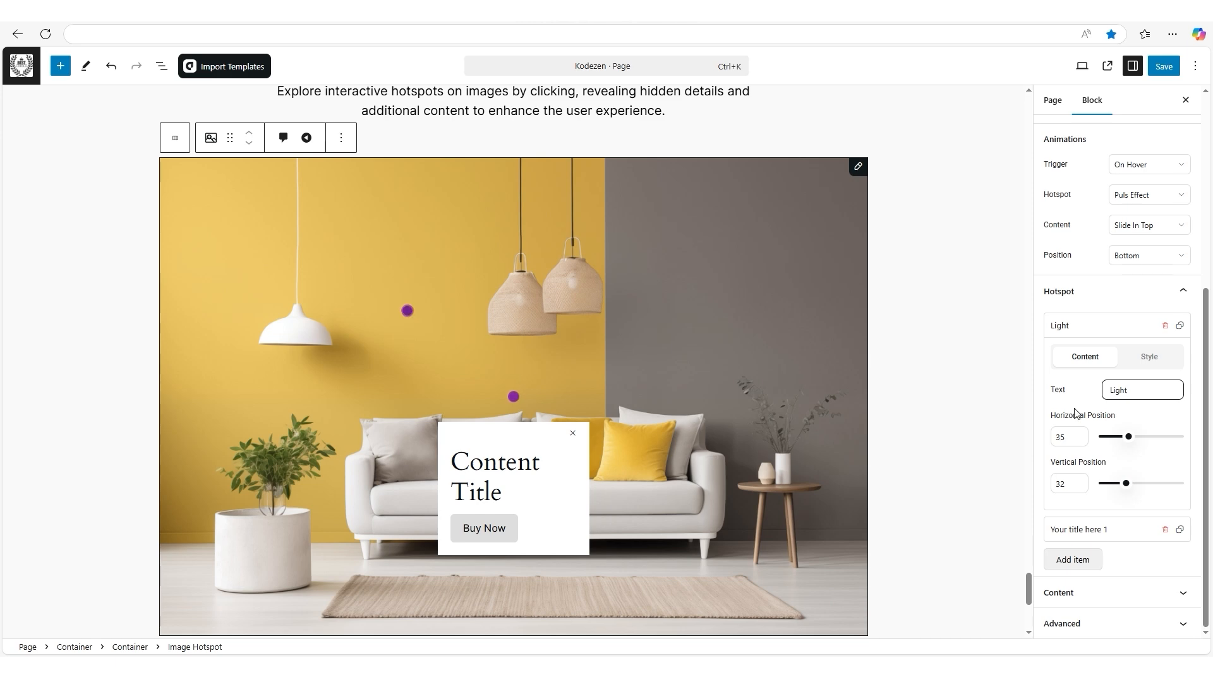
left_click_drag(1049, 415, 1116, 442)
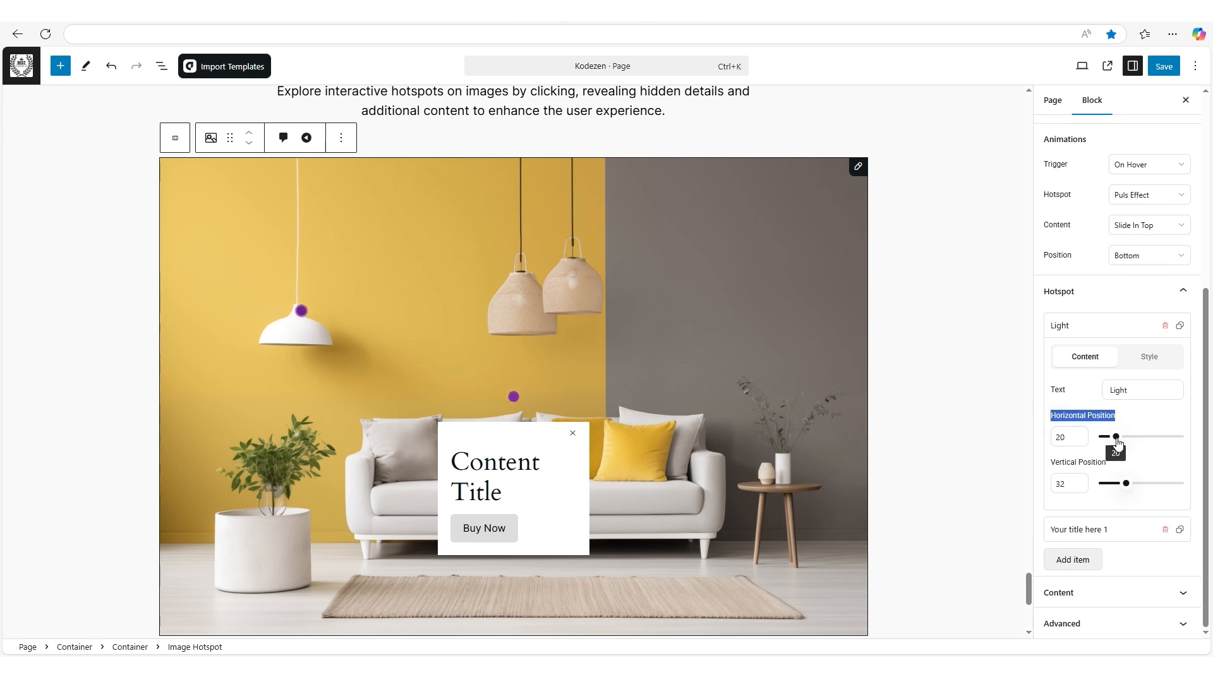
left_click_drag(1126, 484, 1133, 488)
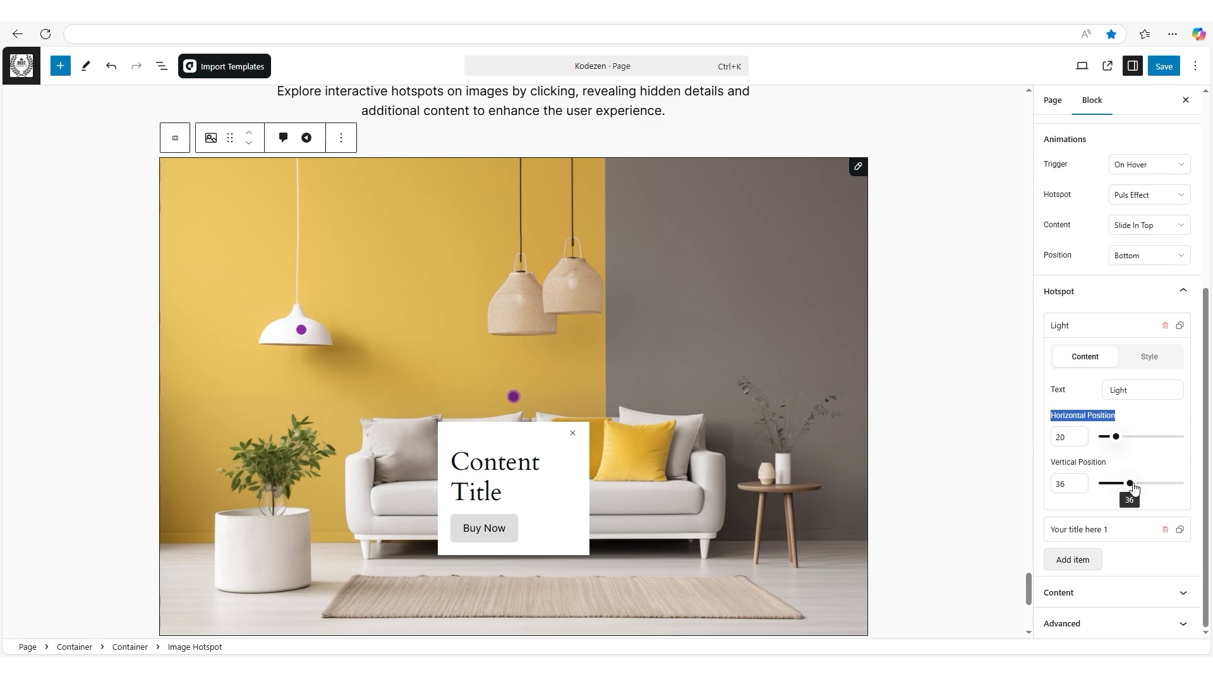
Title the second hotspot "Sofa" and place it on the sofa's right armrest at horizontal position 78 and vertical position 65
left_click(1104, 531)
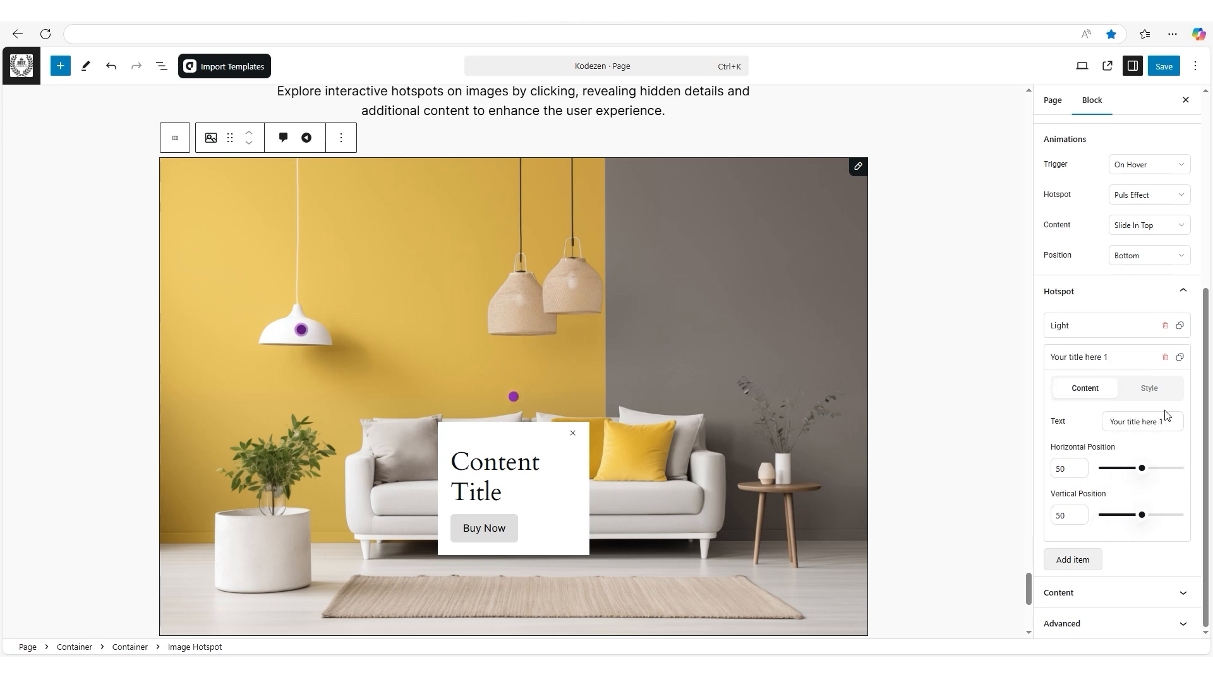
left_click_drag(1048, 422, 1074, 428)
left_click_drag(1177, 418, 1105, 422)
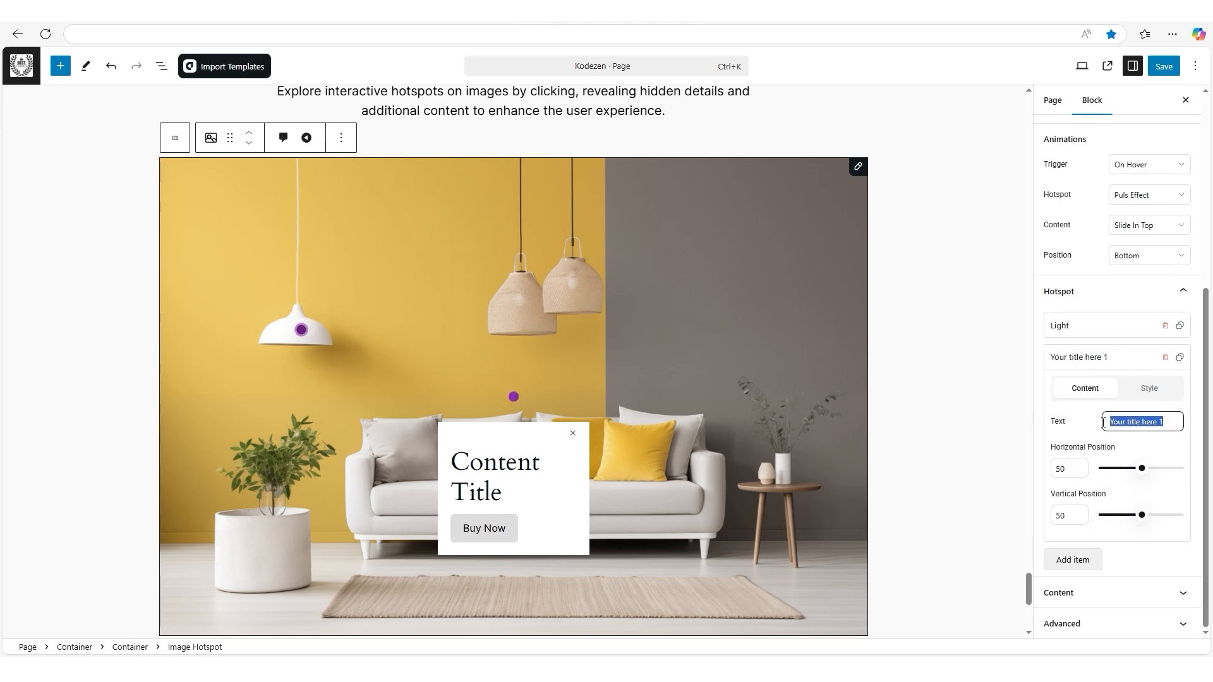
type("Sofa")
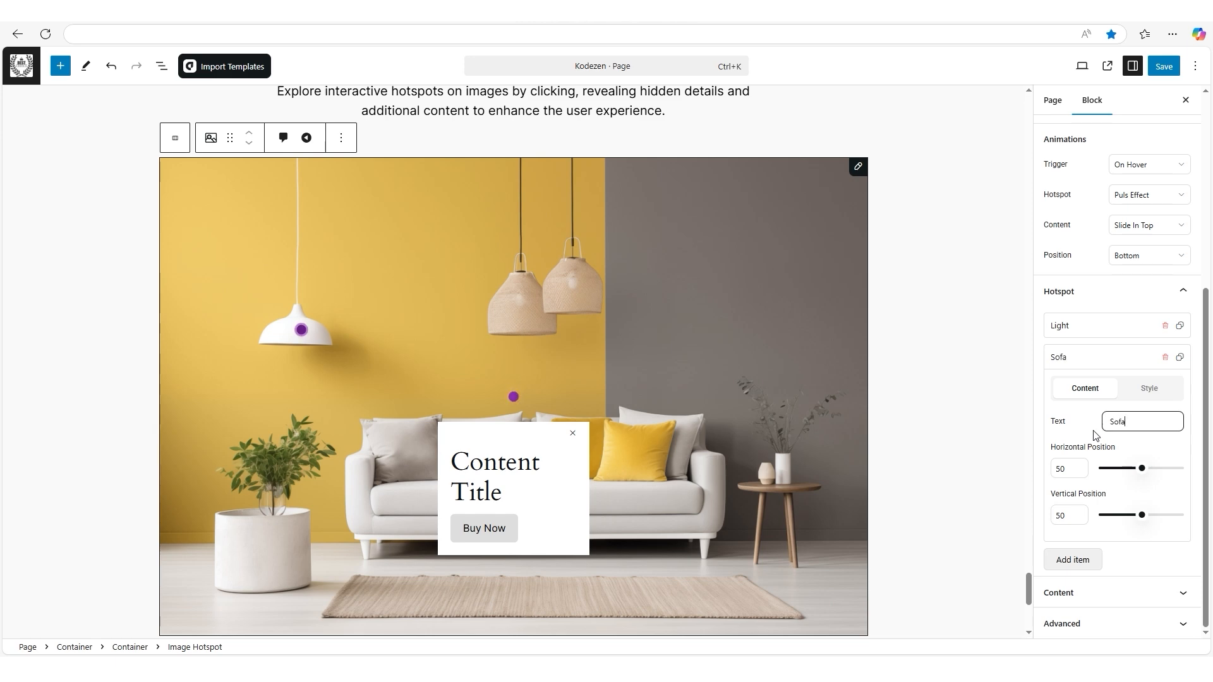
left_click_drag(1049, 452, 1116, 450)
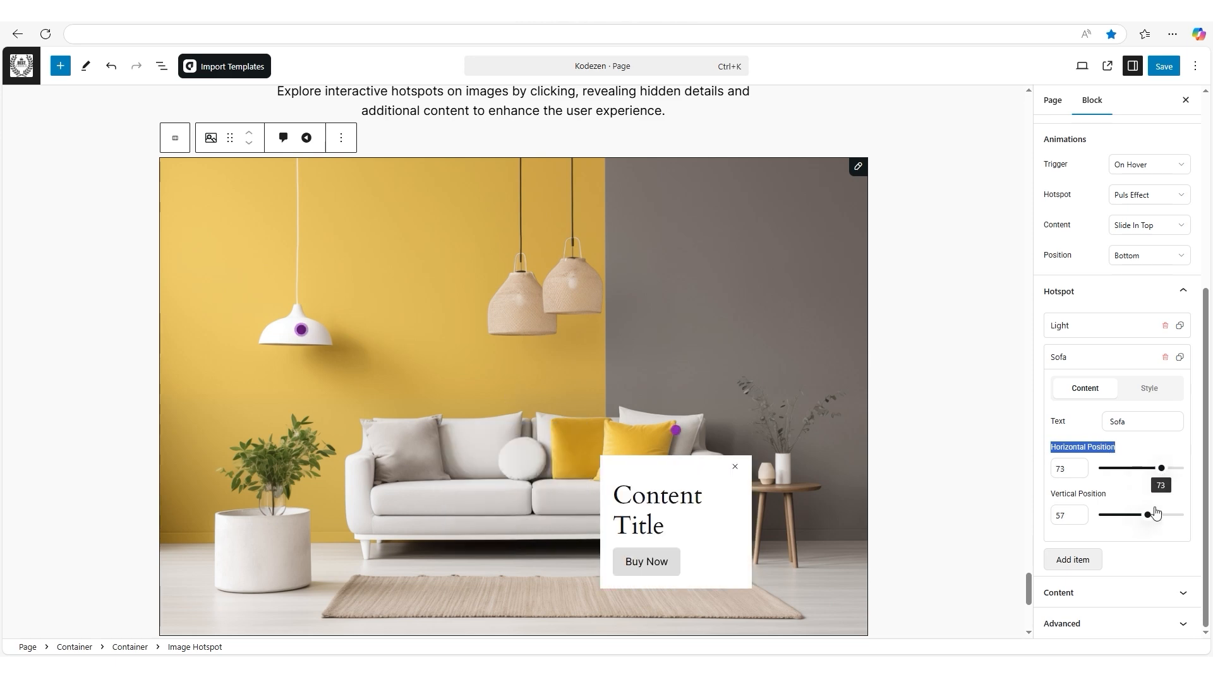
left_click_drag(1146, 515, 1154, 515)
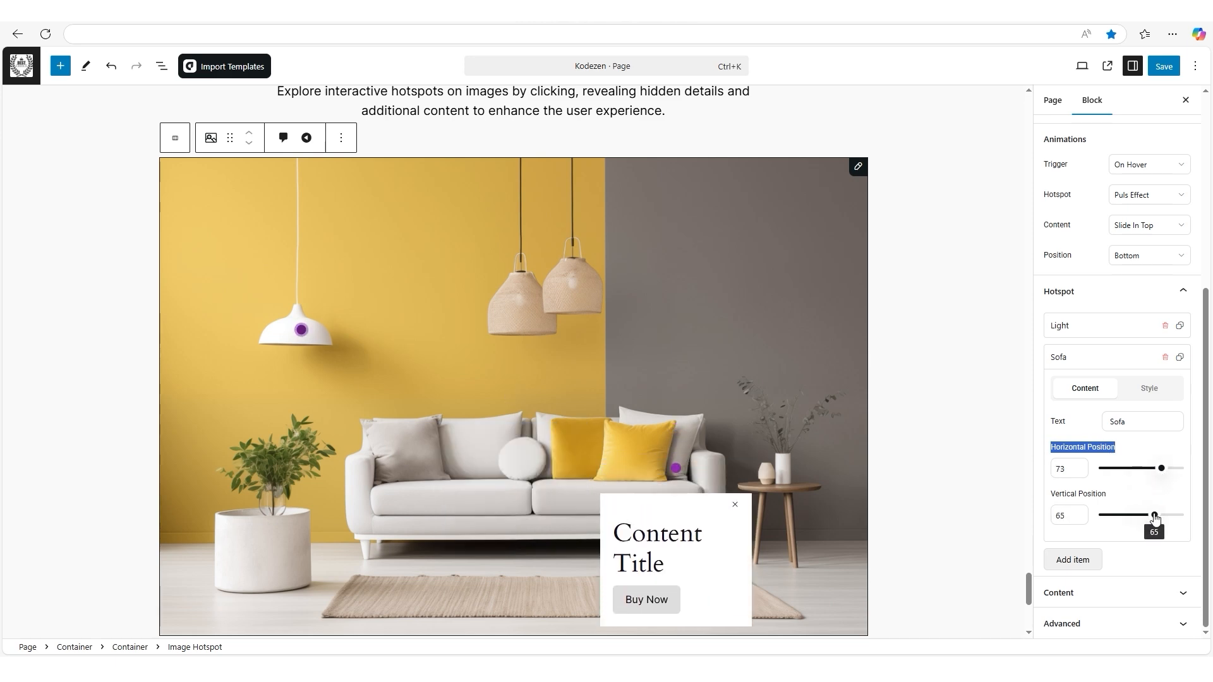
left_click_drag(1161, 472, 1166, 473)
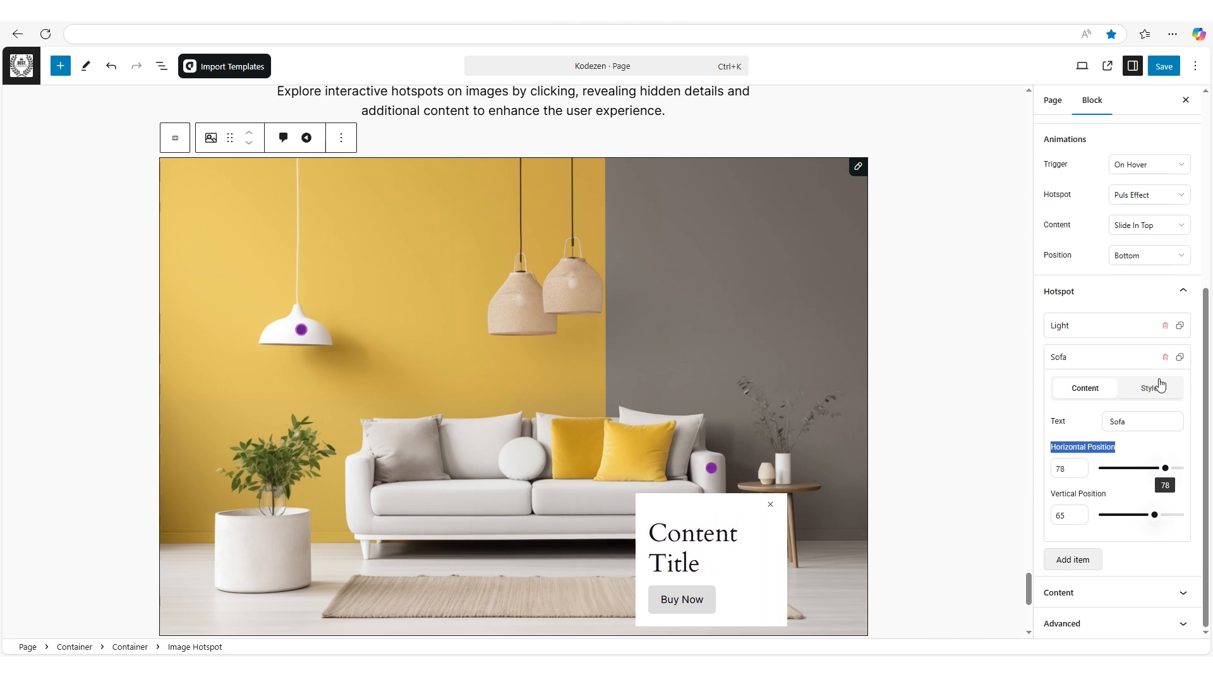
Set the Sofa hotspot's size to 16, and try an on-hover effect size of 5.4, undoing that change
left_click(1159, 387)
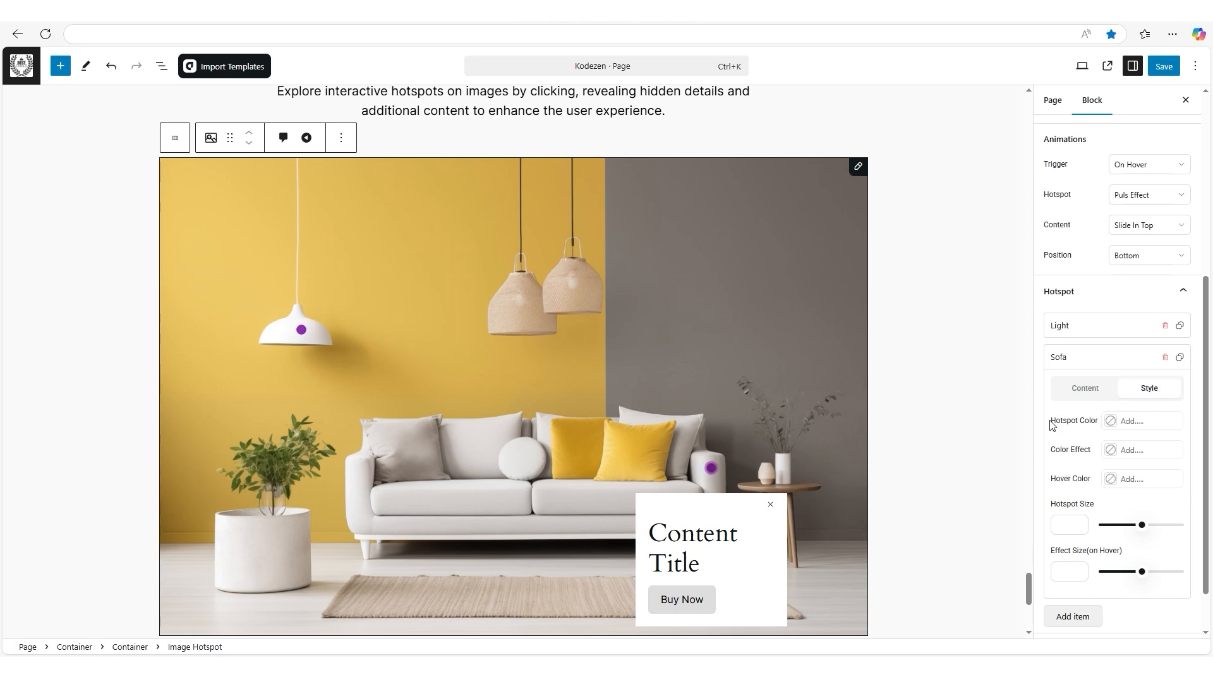
left_click_drag(1051, 425, 1103, 425)
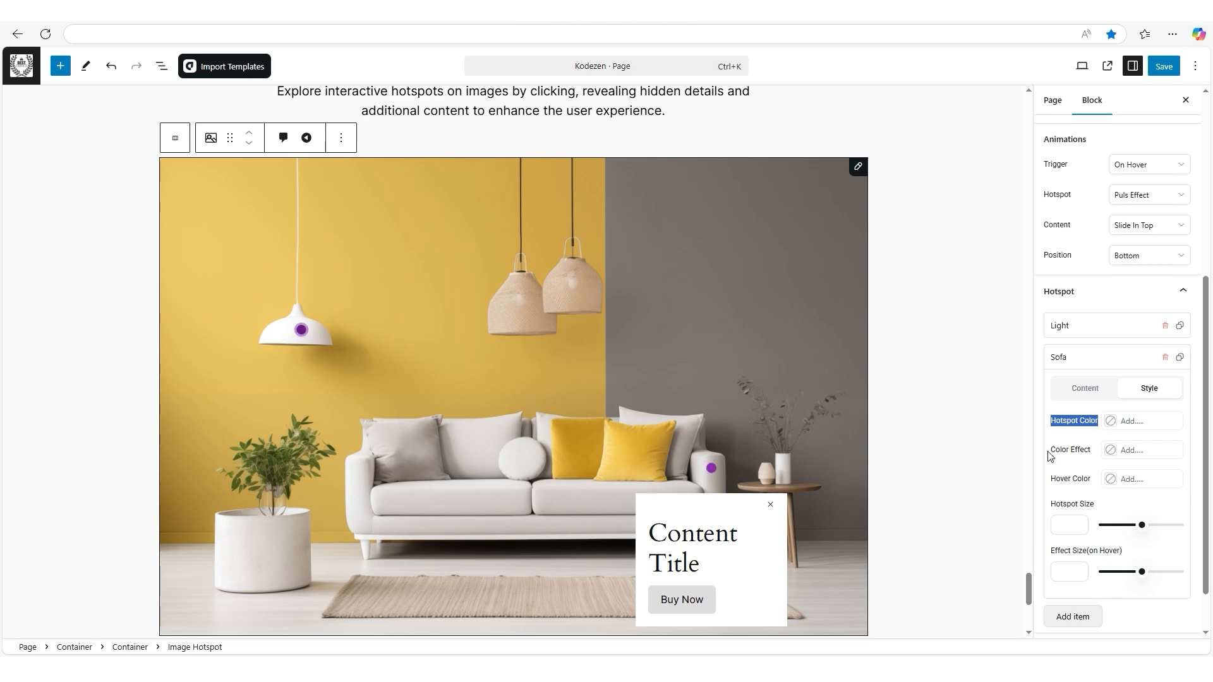
left_click_drag(1048, 452, 1092, 452)
left_click(1052, 481)
triple_click(1052, 482)
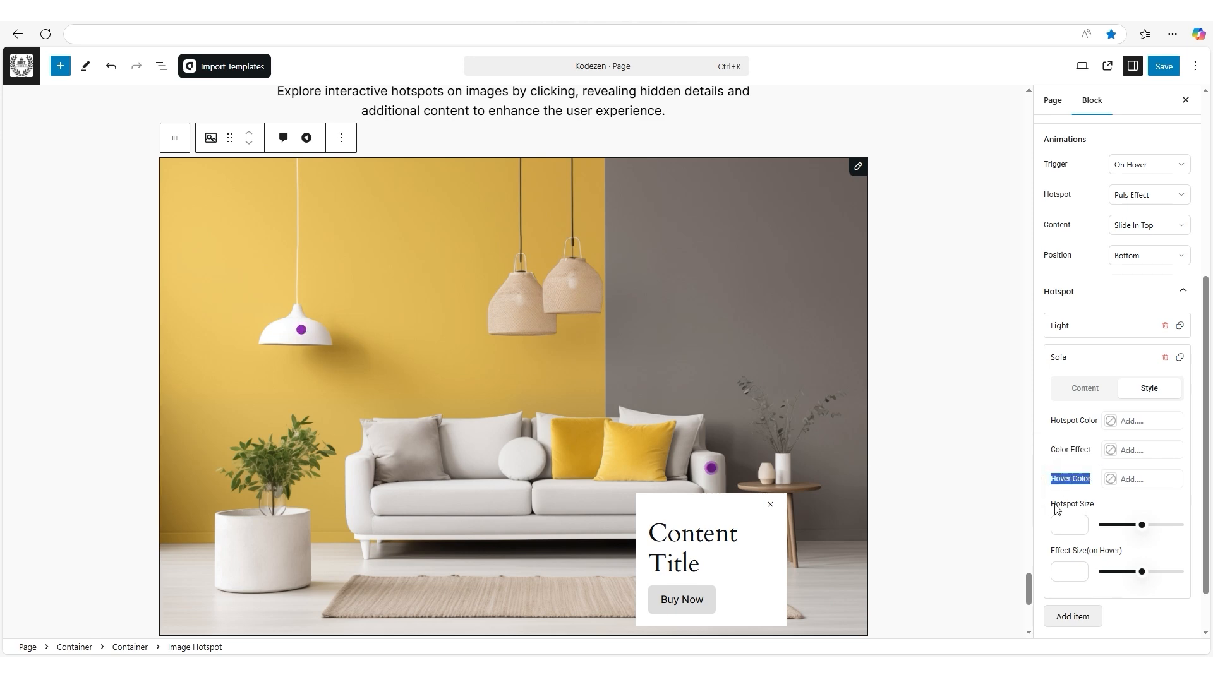
left_click_drag(1051, 504, 1156, 528)
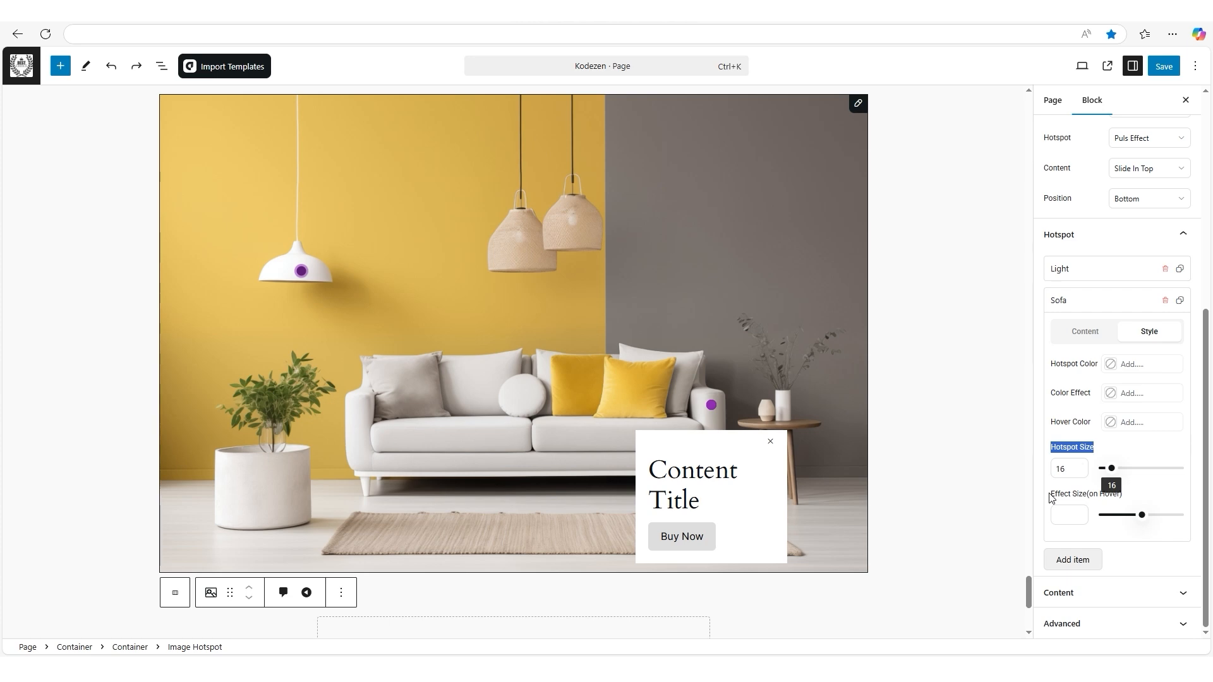
left_click_drag(1050, 497, 1129, 522)
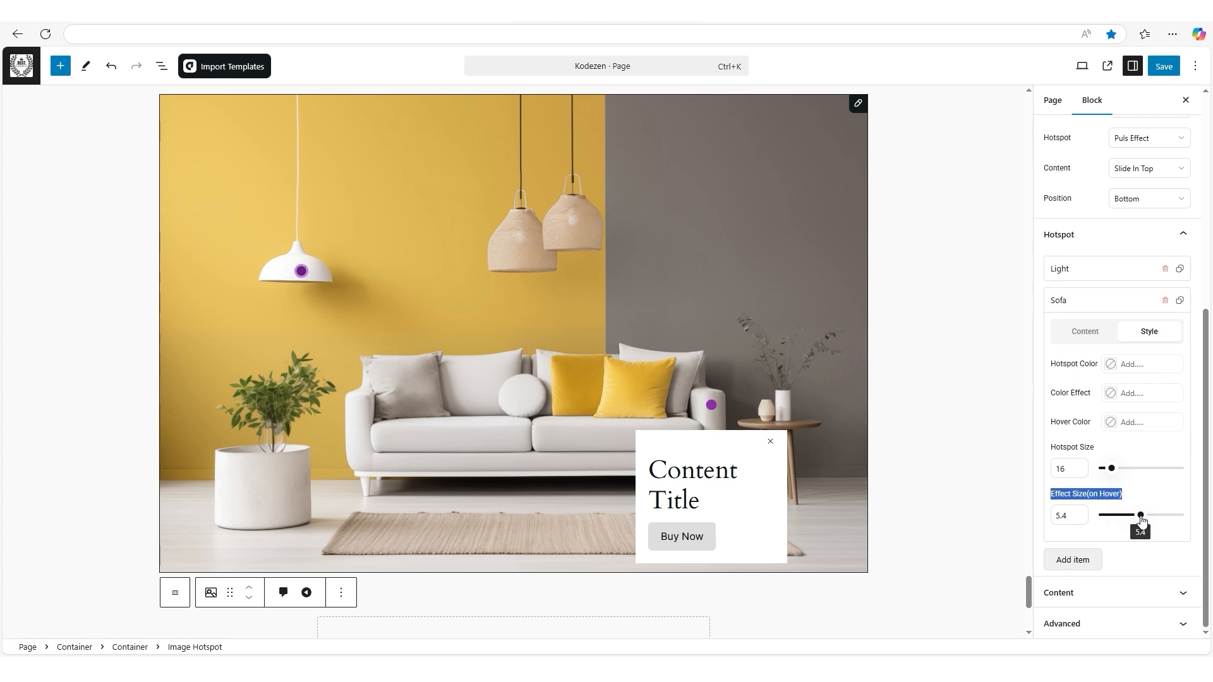
key("ctrl+z")
Set the width of the hotspots' popup content to 303 px
left_click(1072, 593)
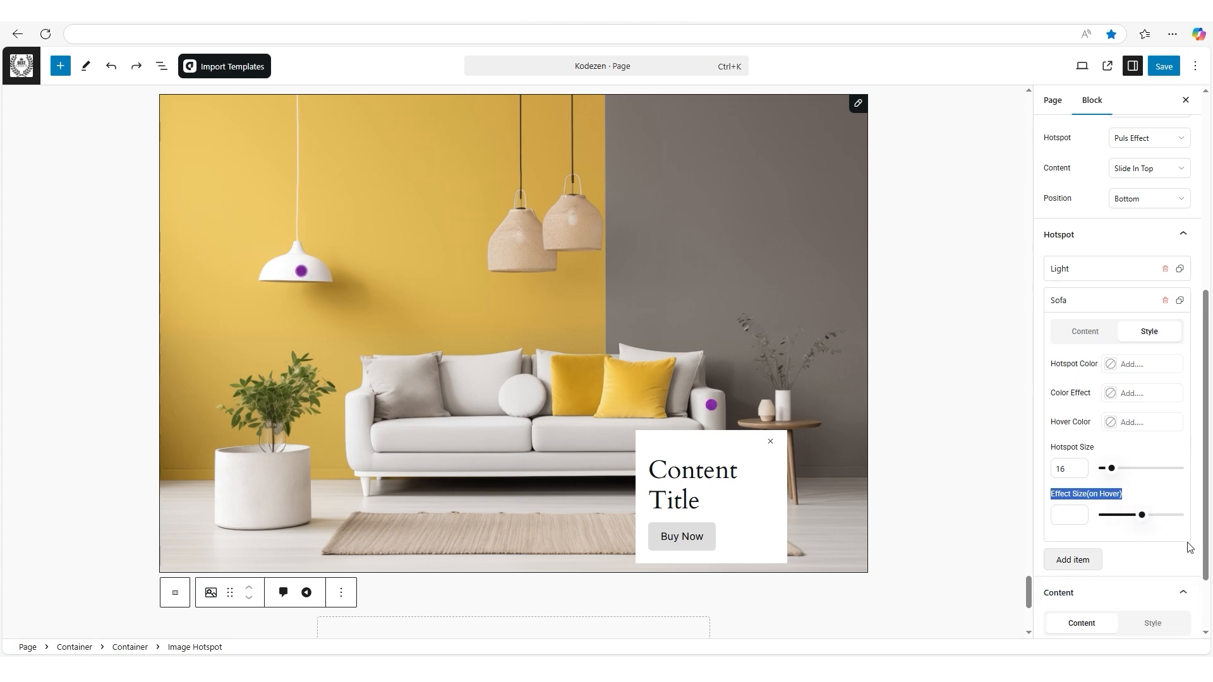
left_click_drag(1206, 538, 1207, 609)
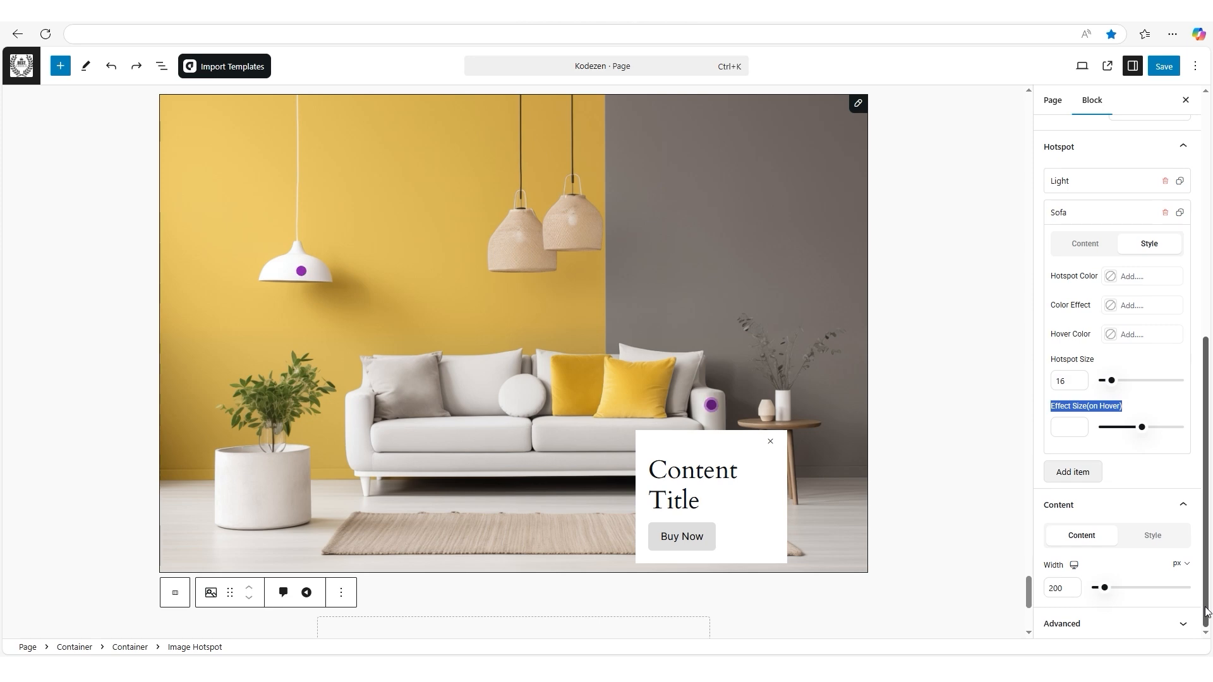
left_click_drag(1044, 570, 1109, 589)
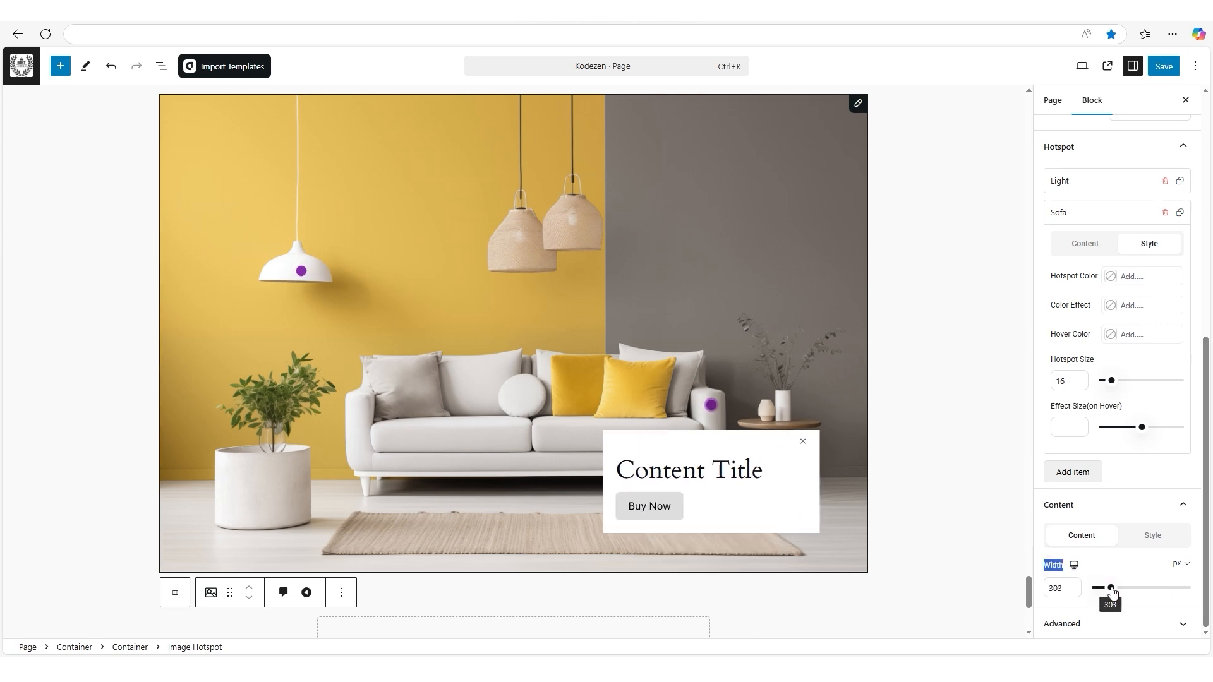
Change the popup content's background color to teal, #3b98ae
left_click(1151, 535)
left_click_drag(1205, 527, 1208, 590)
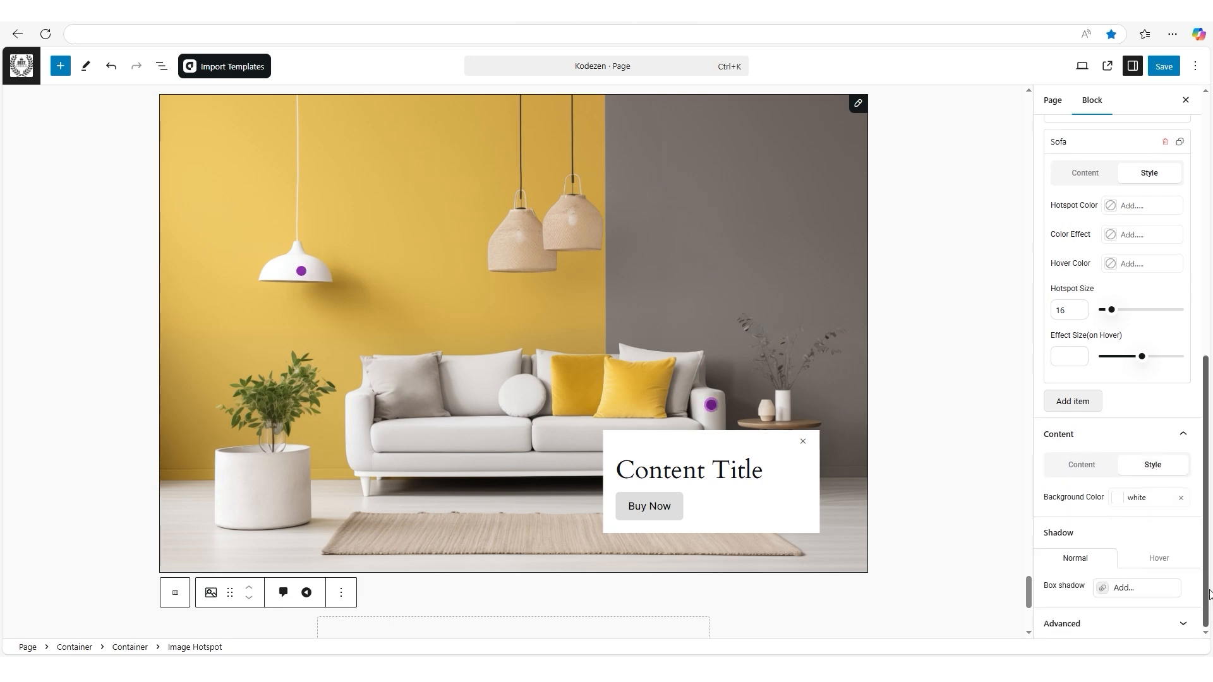
left_click_drag(1041, 499, 1105, 501)
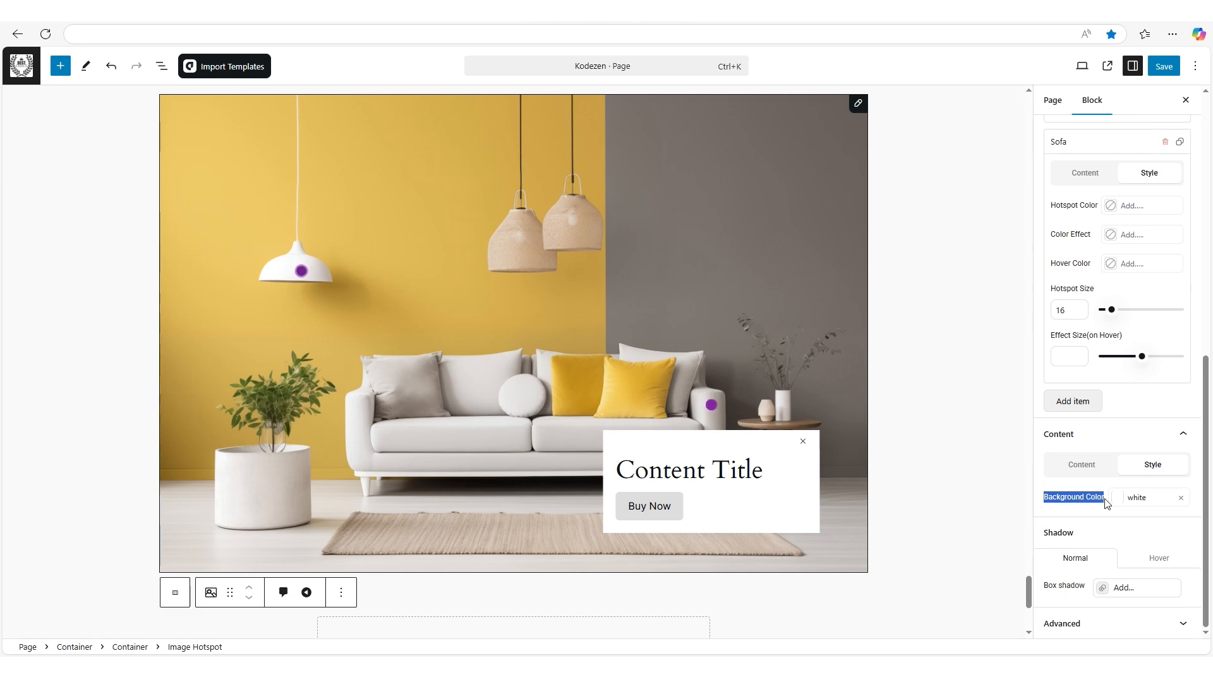
left_click(1117, 499)
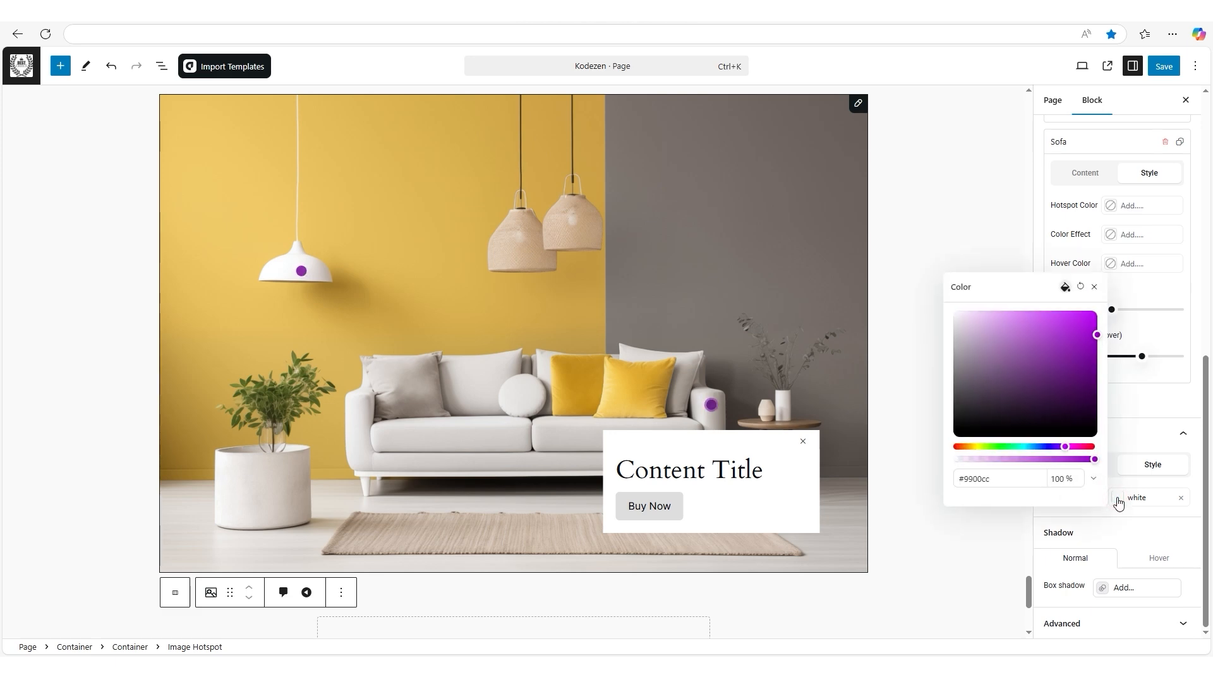
left_click_drag(1064, 447, 1027, 447)
left_click_drag(1102, 338, 1048, 352)
left_click(1094, 287)
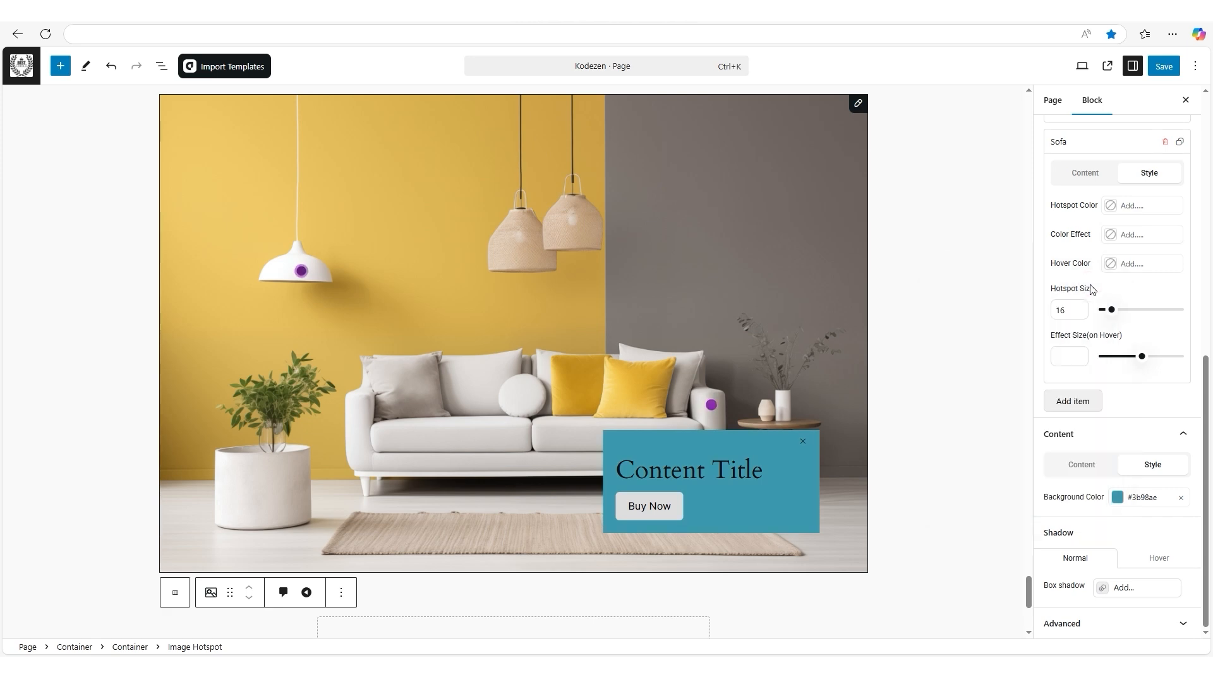
Look over the normal-state box shadow options for the popup content and close them without choosing one
left_click_drag(1042, 585, 1103, 592)
left_click(1102, 589)
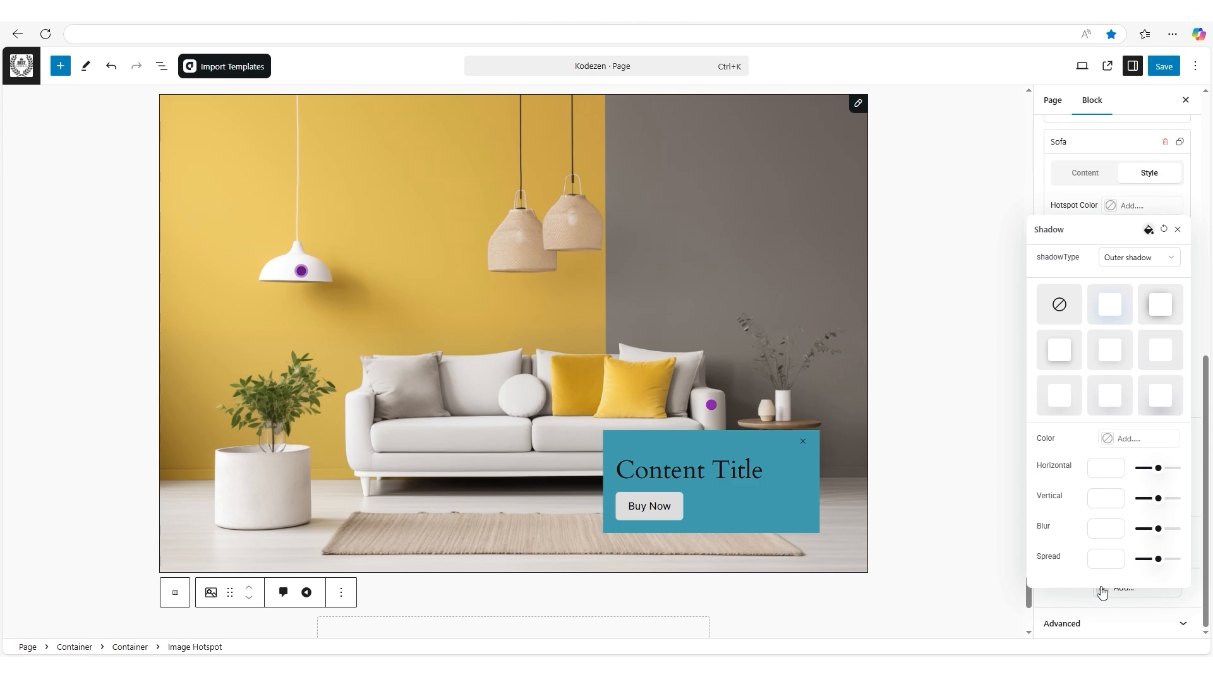
left_click(1177, 229)
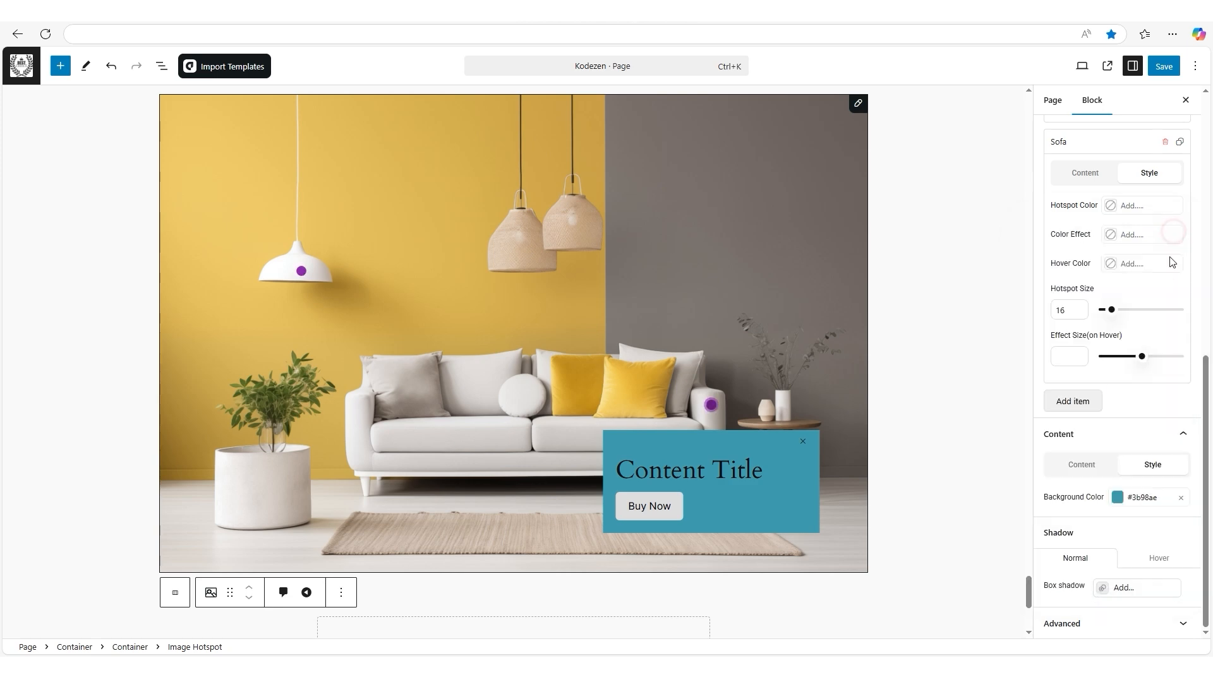
left_click_drag(1209, 518, 1210, 245)
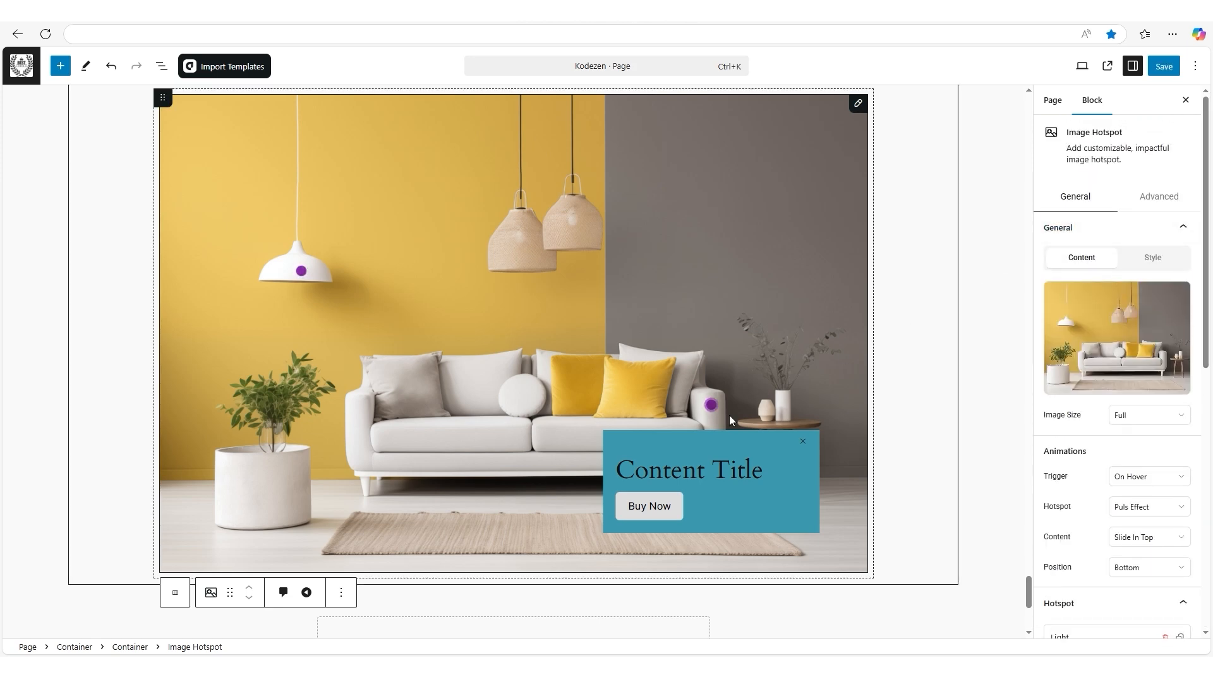
Give the Sofa hotspot's popup a border radius of 15 px on all four corners
left_click(635, 438)
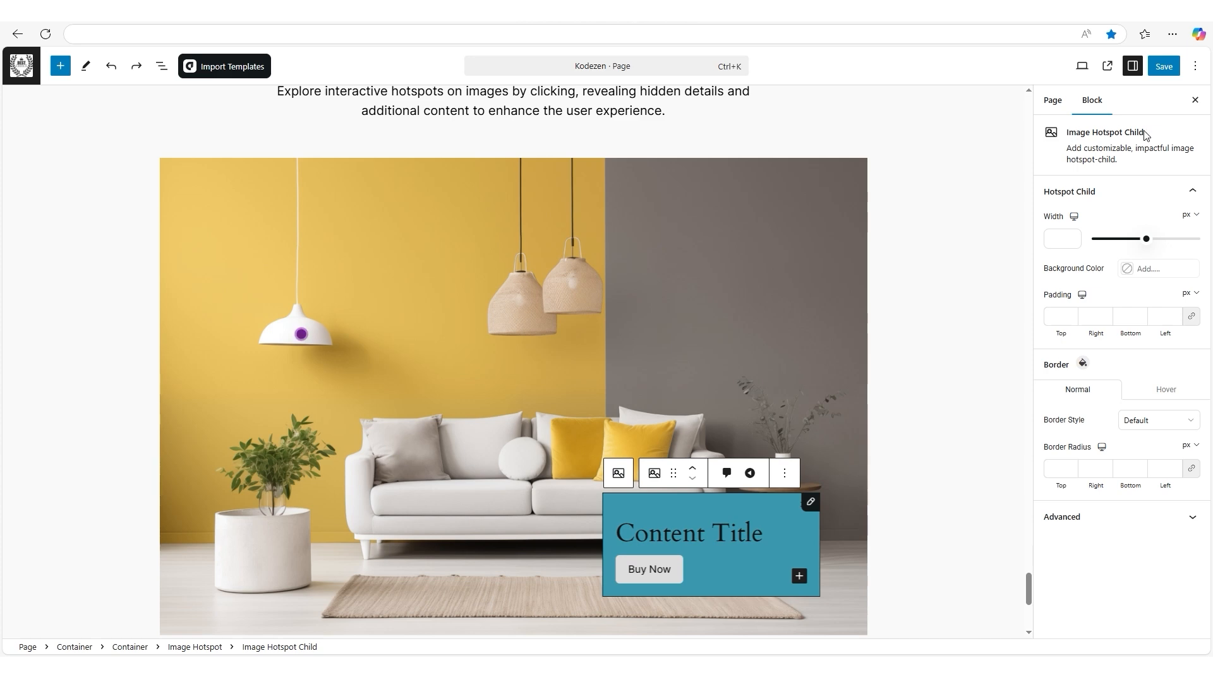
double_click(1052, 217)
left_click_drag(1036, 271, 1105, 271)
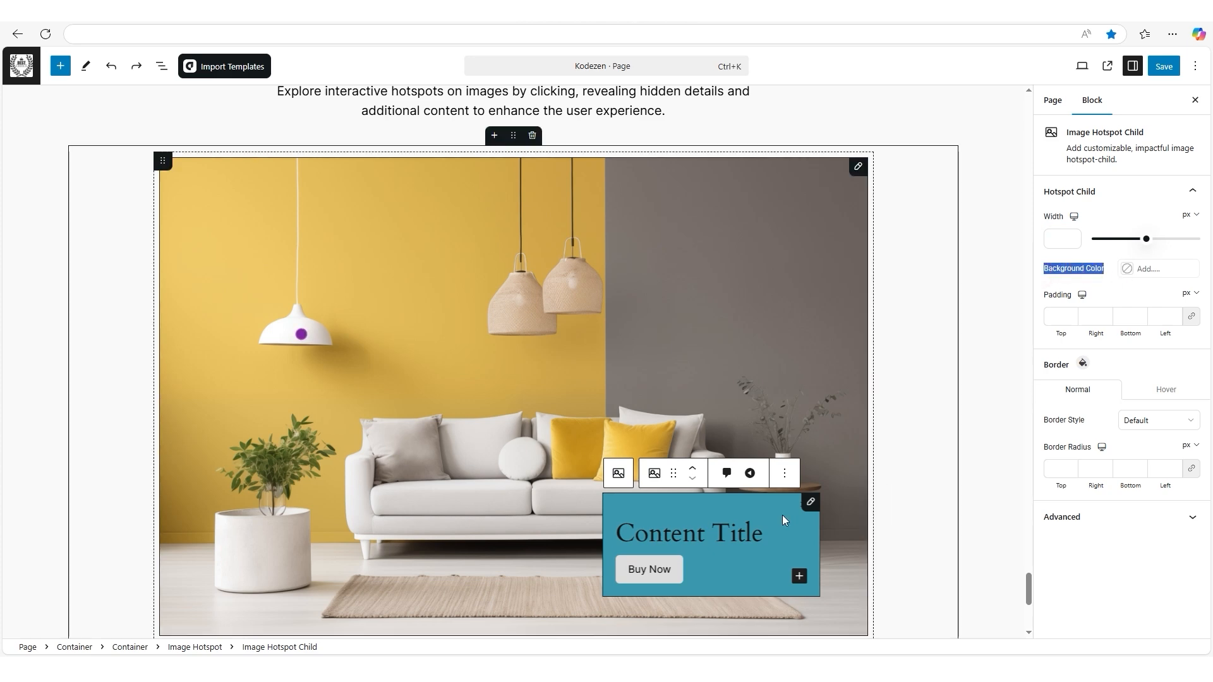
left_click_drag(1043, 296, 1073, 296)
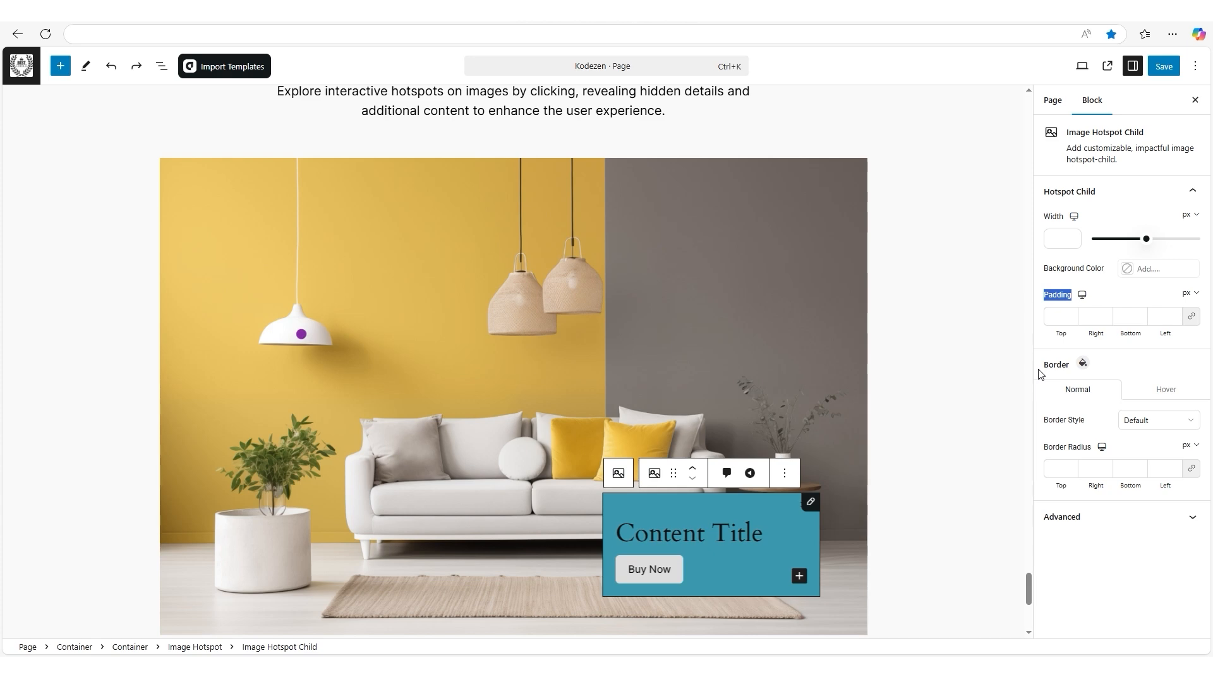
left_click_drag(1037, 365, 1111, 366)
left_click_drag(1042, 451, 1101, 456)
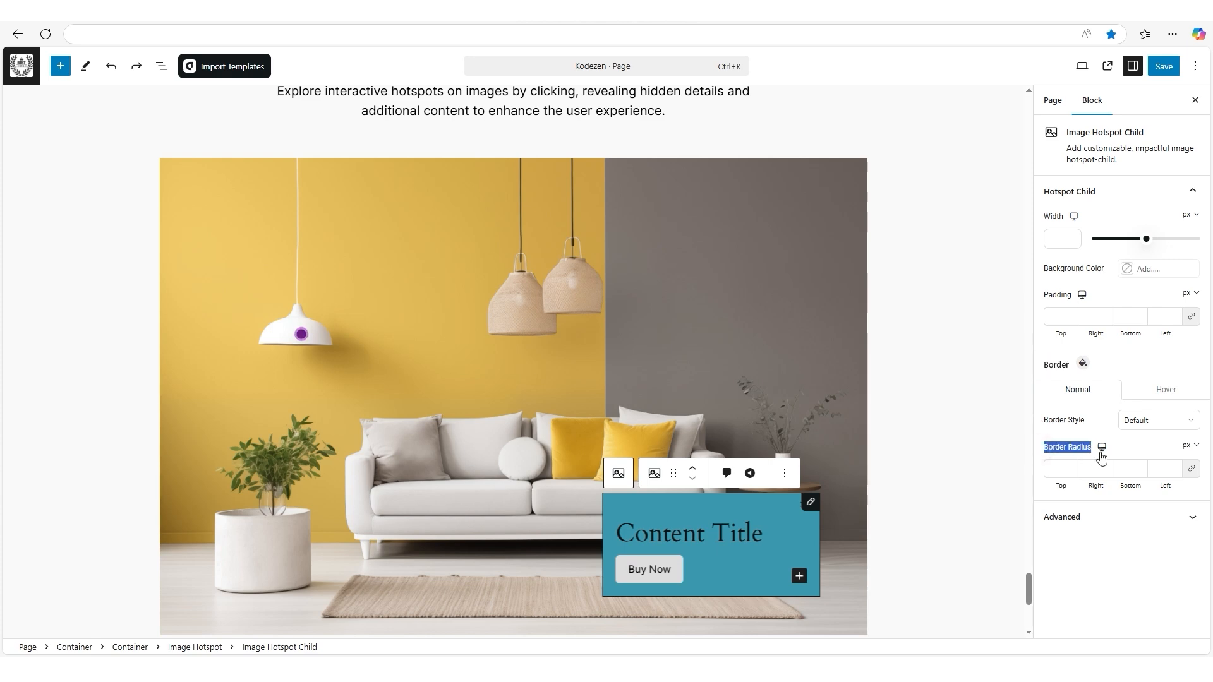
left_click(1059, 472)
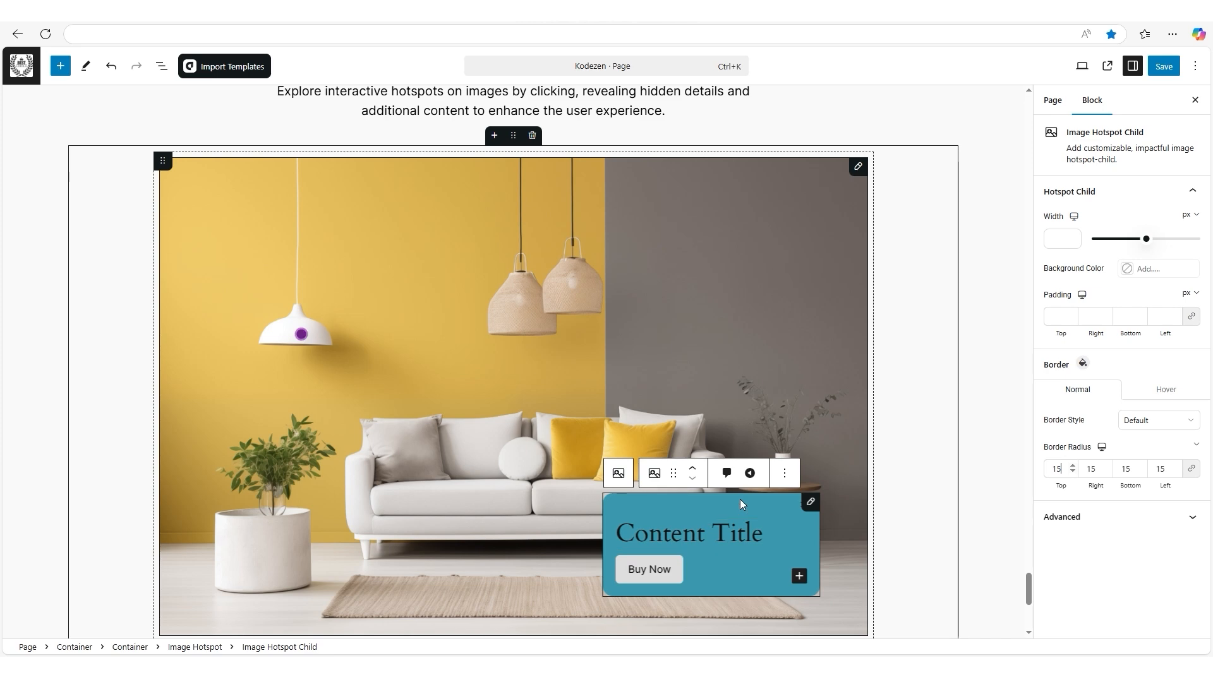
Round all corners of the Light hotspot's popup with a border radius, matching the Sofa popup
left_click(302, 335)
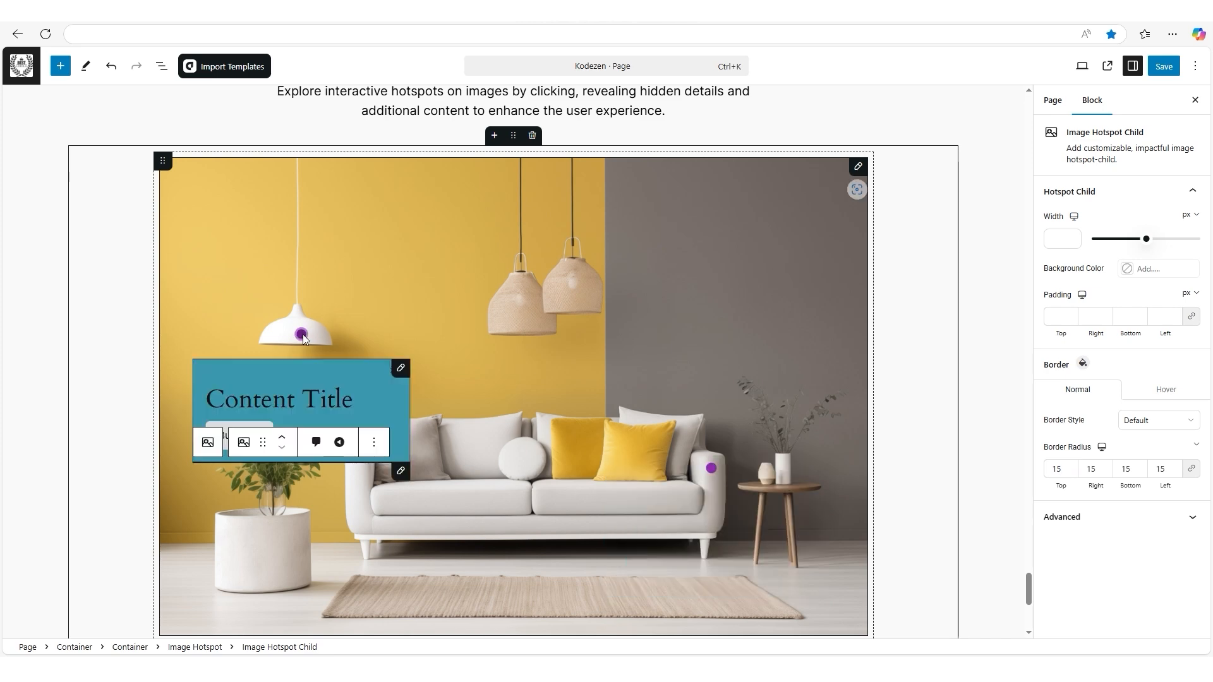
left_click(282, 369)
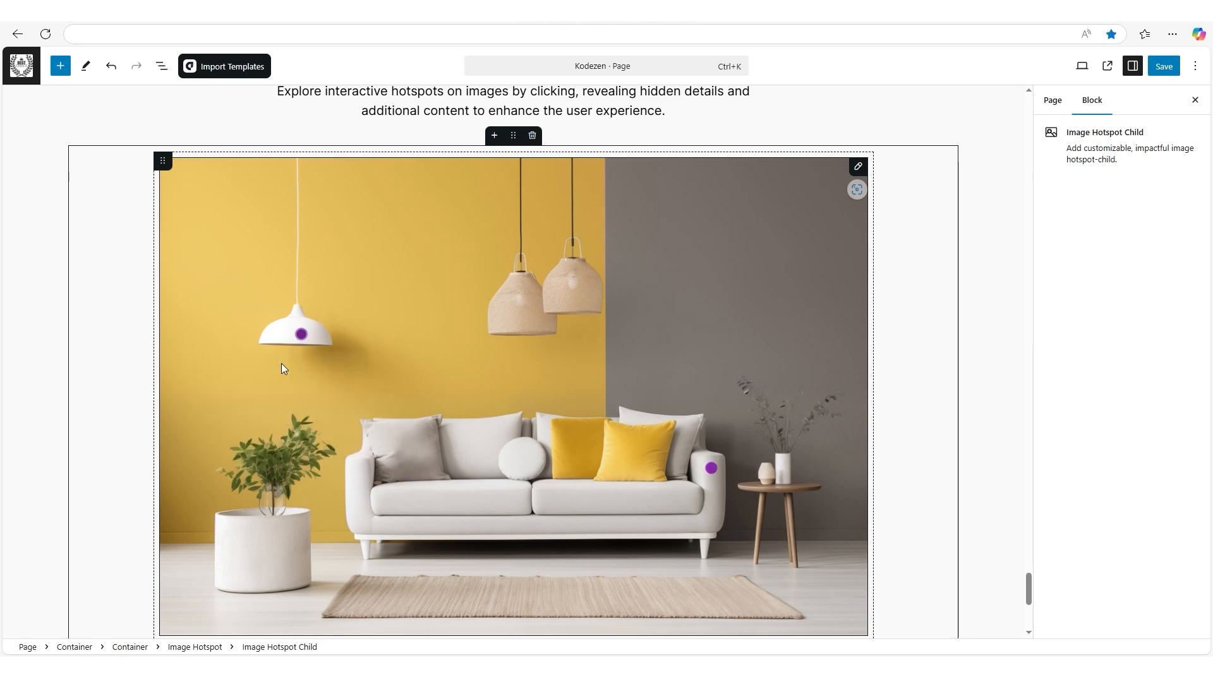
left_click(302, 336)
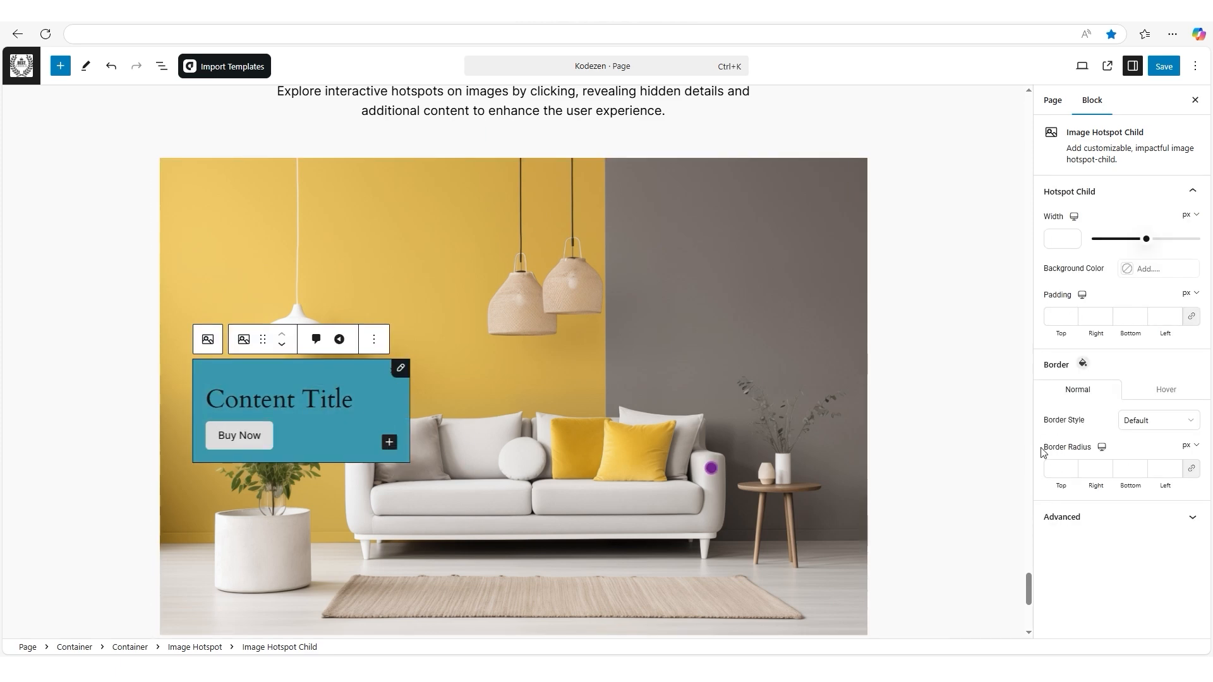
left_click(766, 369)
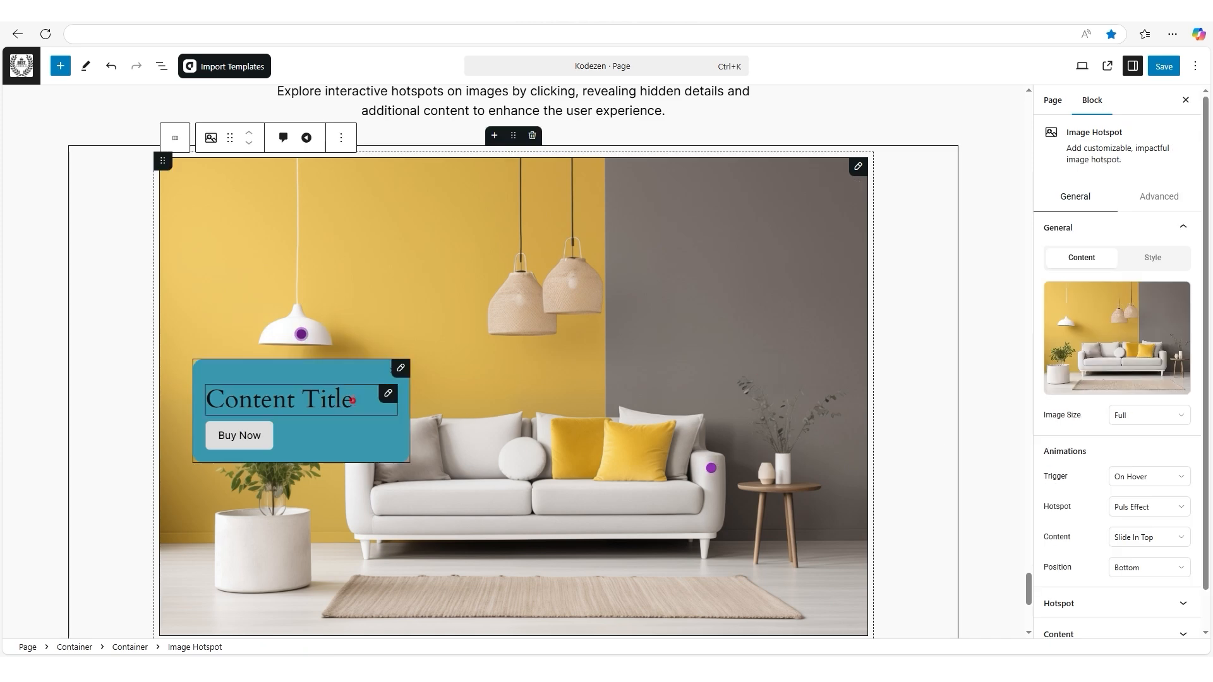
Change the Light popup's heading to "$30.5", using the H1 tag and center alignment
left_click(353, 400)
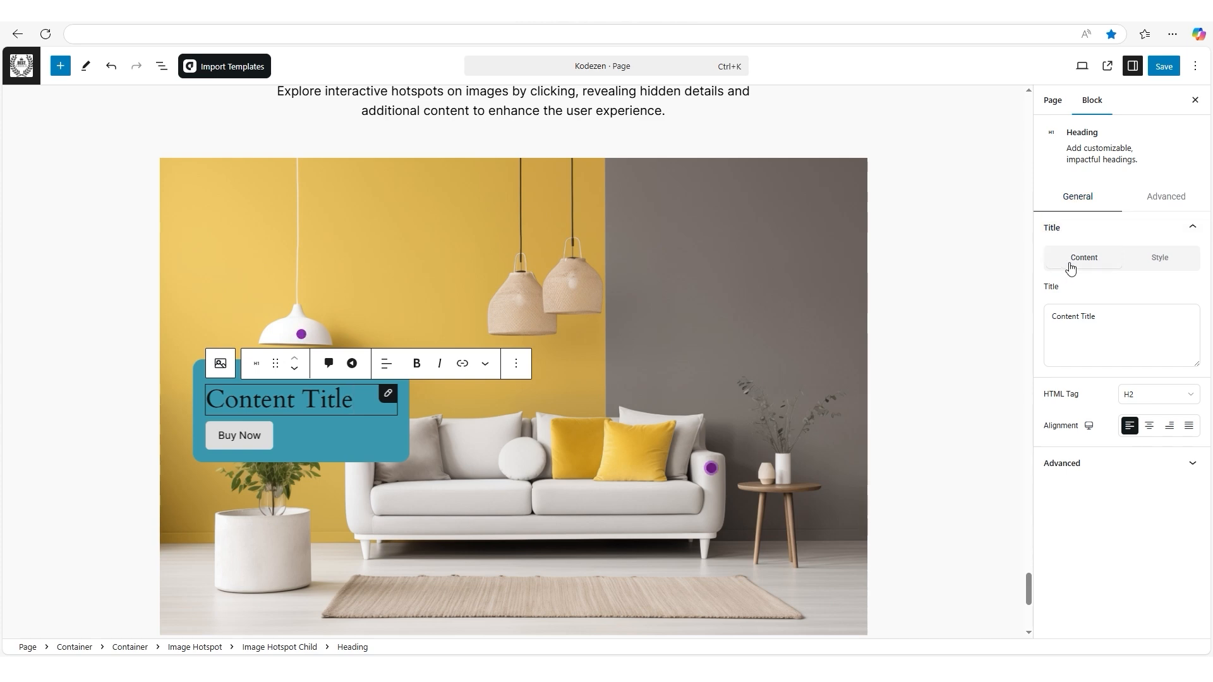
left_click(1109, 317)
key("ctrl+a")
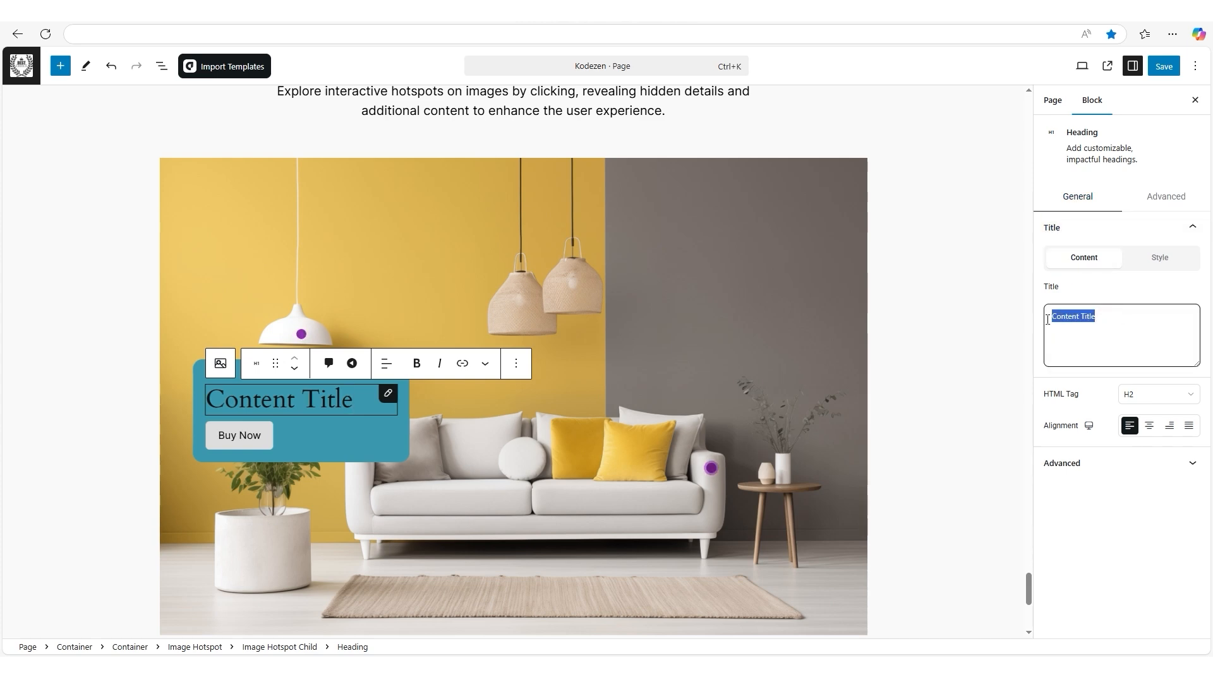
type("$30.5")
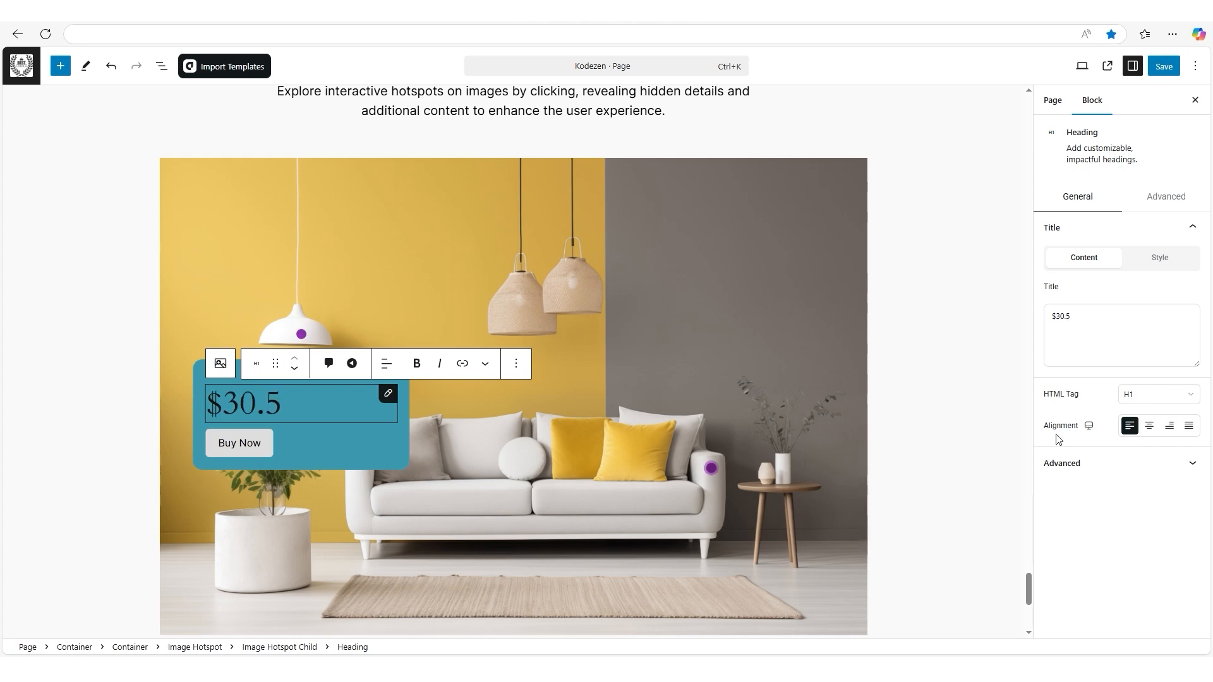
left_click_drag(1040, 423, 1087, 429)
left_click(1150, 426)
left_click(491, 387)
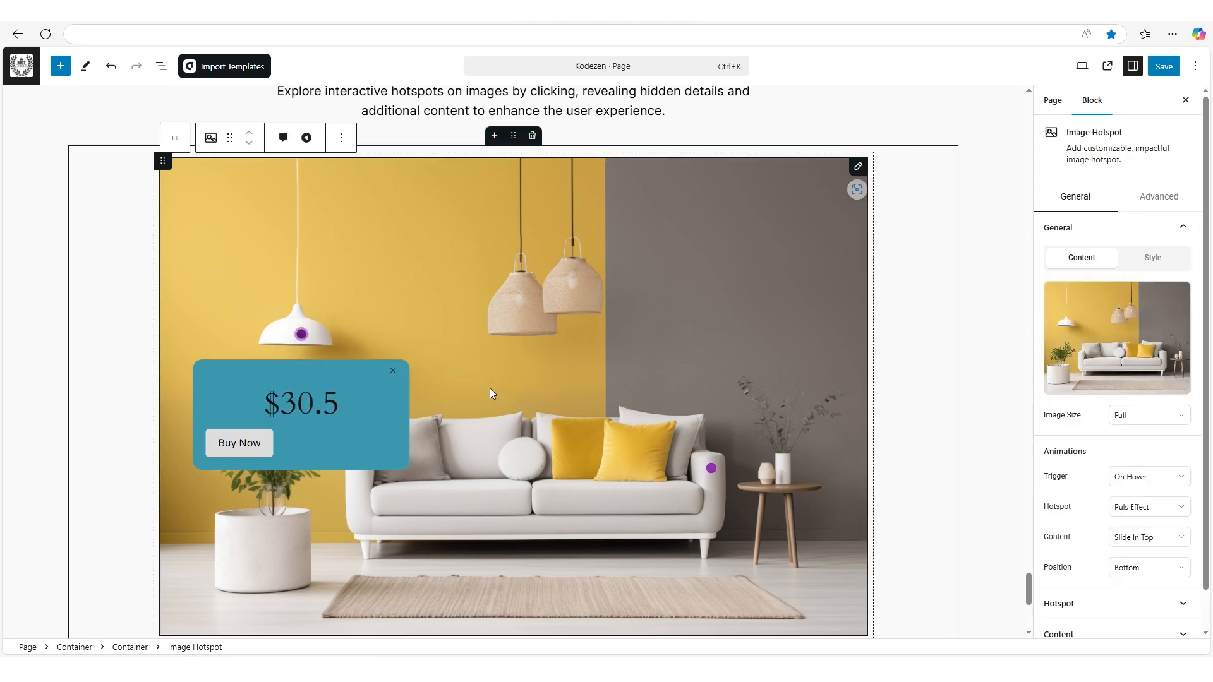
Try the centered, right and remaining positions for the Light popup's Buy Now button, returning it to left
left_click(261, 440)
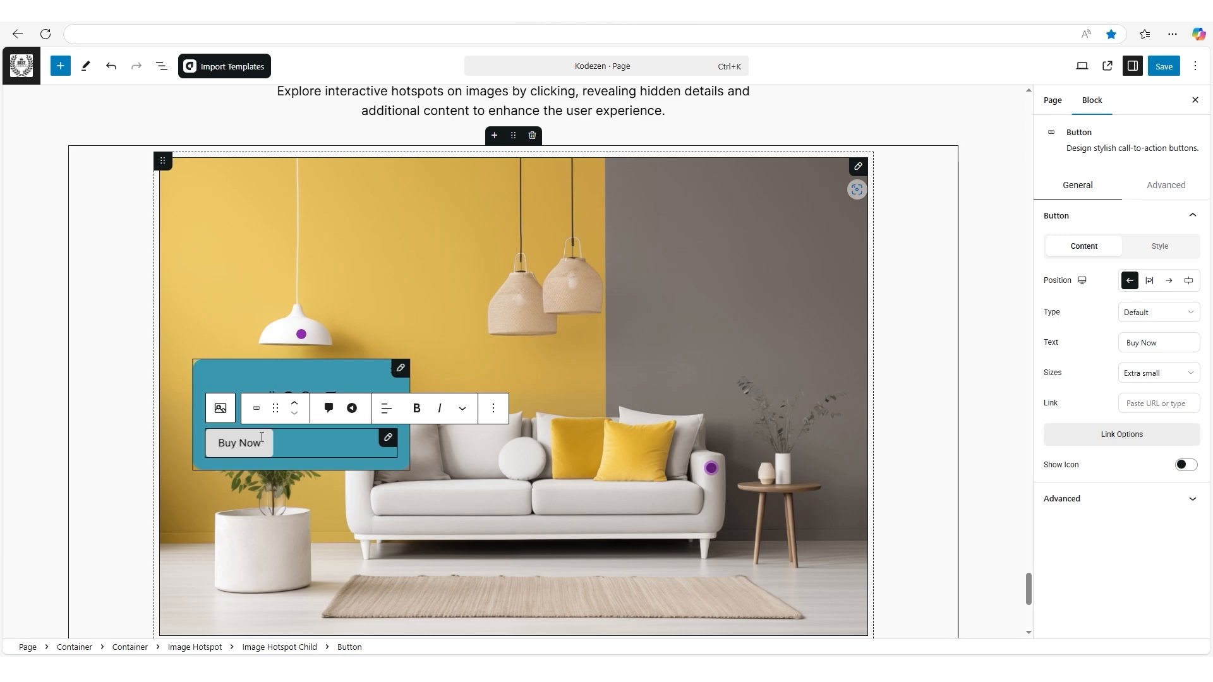
double_click(1059, 281)
left_click(1149, 281)
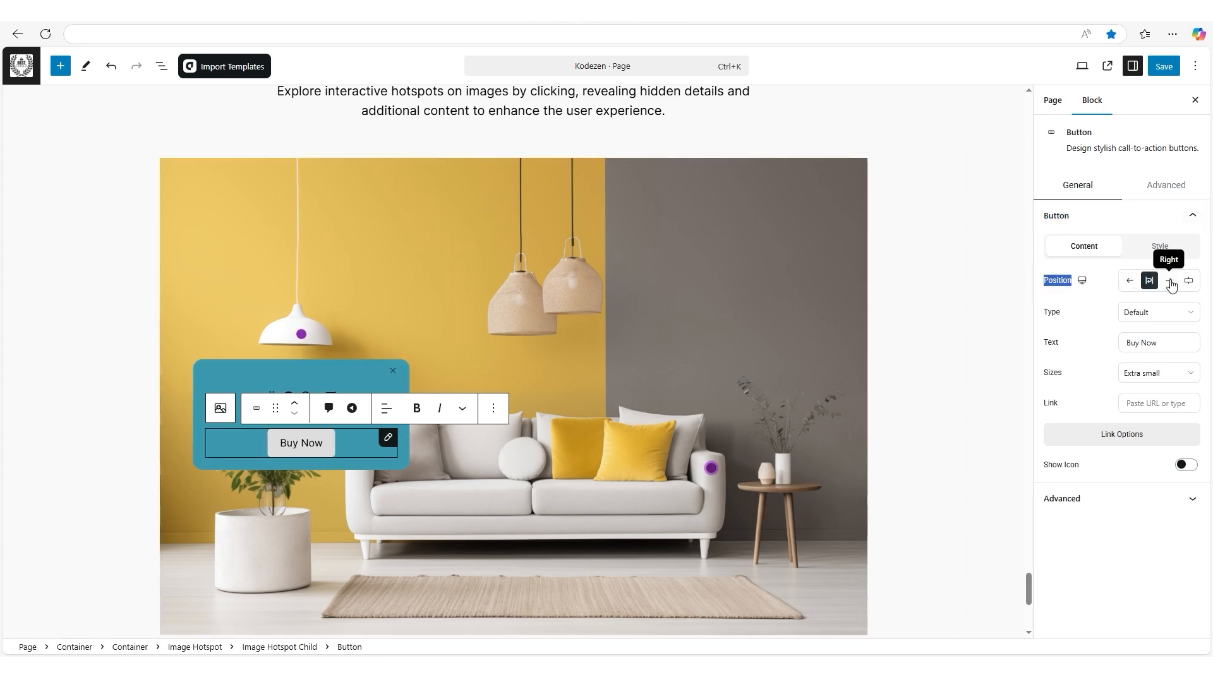
left_click(1169, 281)
left_click(1188, 280)
left_click(1130, 281)
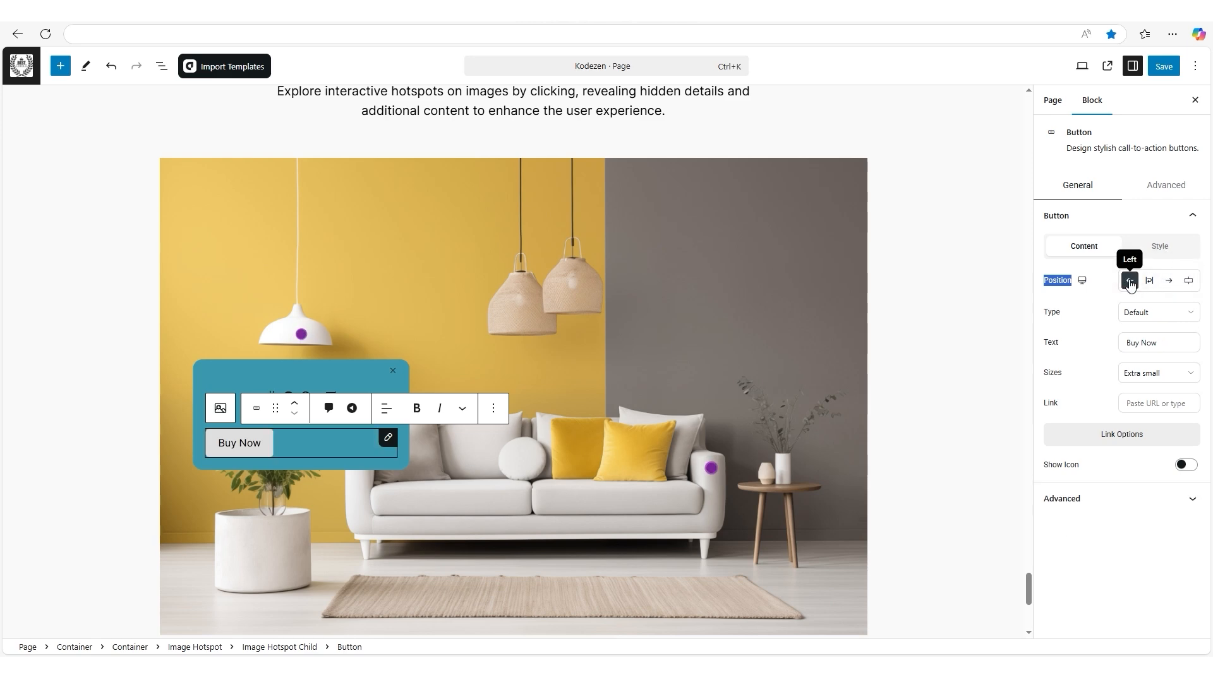
Set the Buy Now button's size to Small, and try showing its icon before turning it off again
left_click_drag(1041, 374, 1081, 379)
left_click(1136, 374)
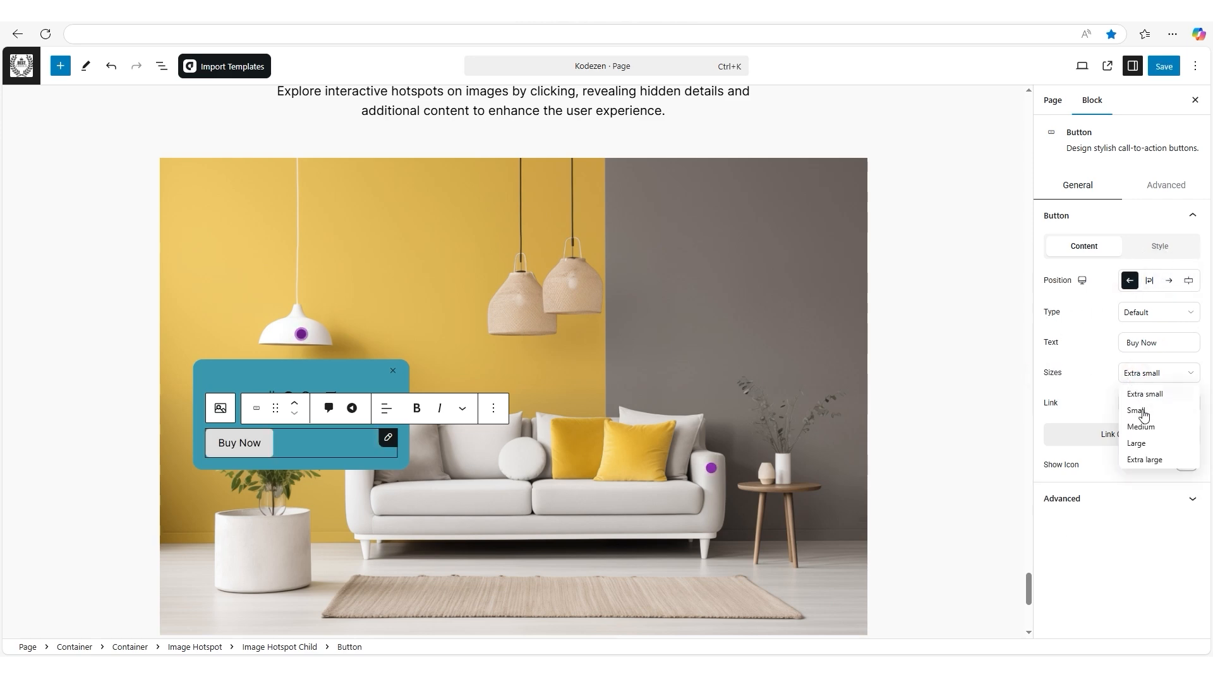
left_click(1141, 411)
left_click(1140, 374)
left_click(1141, 411)
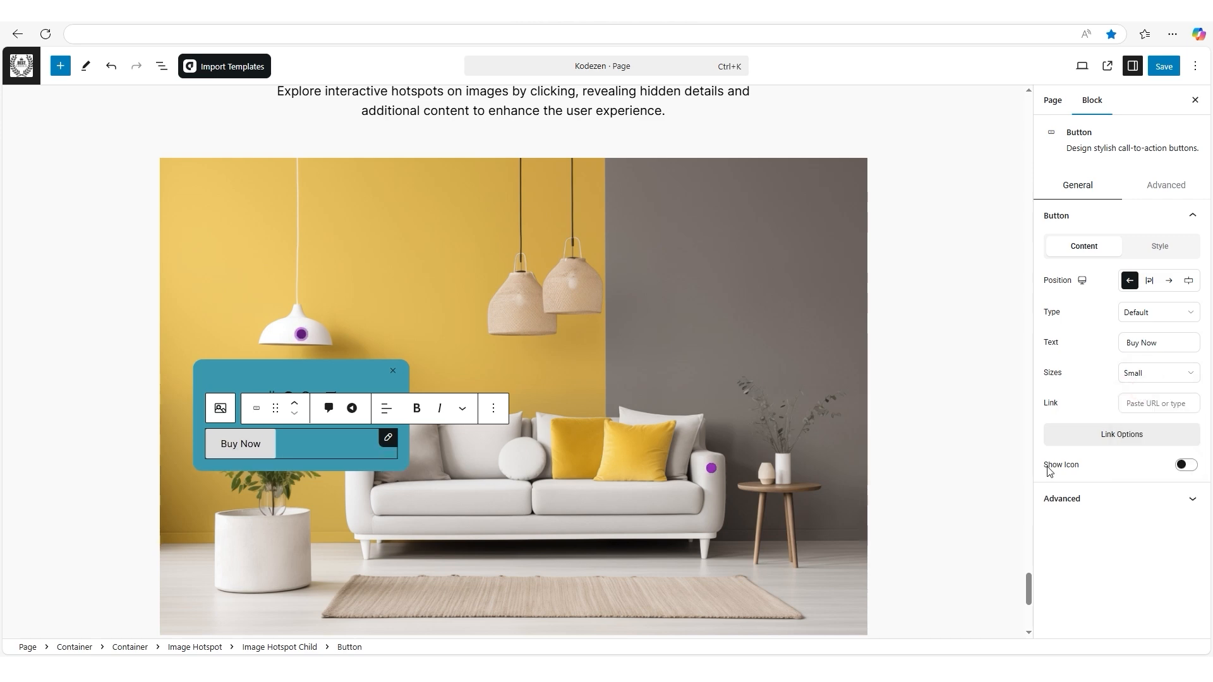
left_click(1179, 466)
left_click(1179, 467)
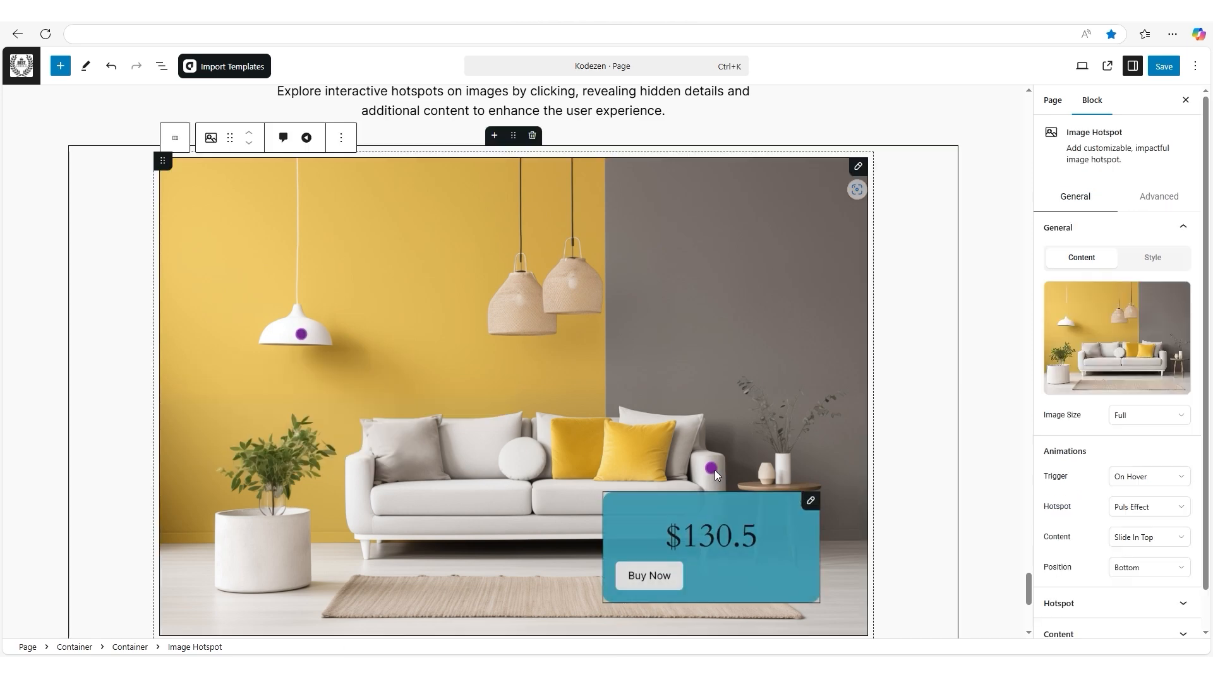
Check the Sofa hotspot's popup, save the page and open the published version
mouse_move(711, 468)
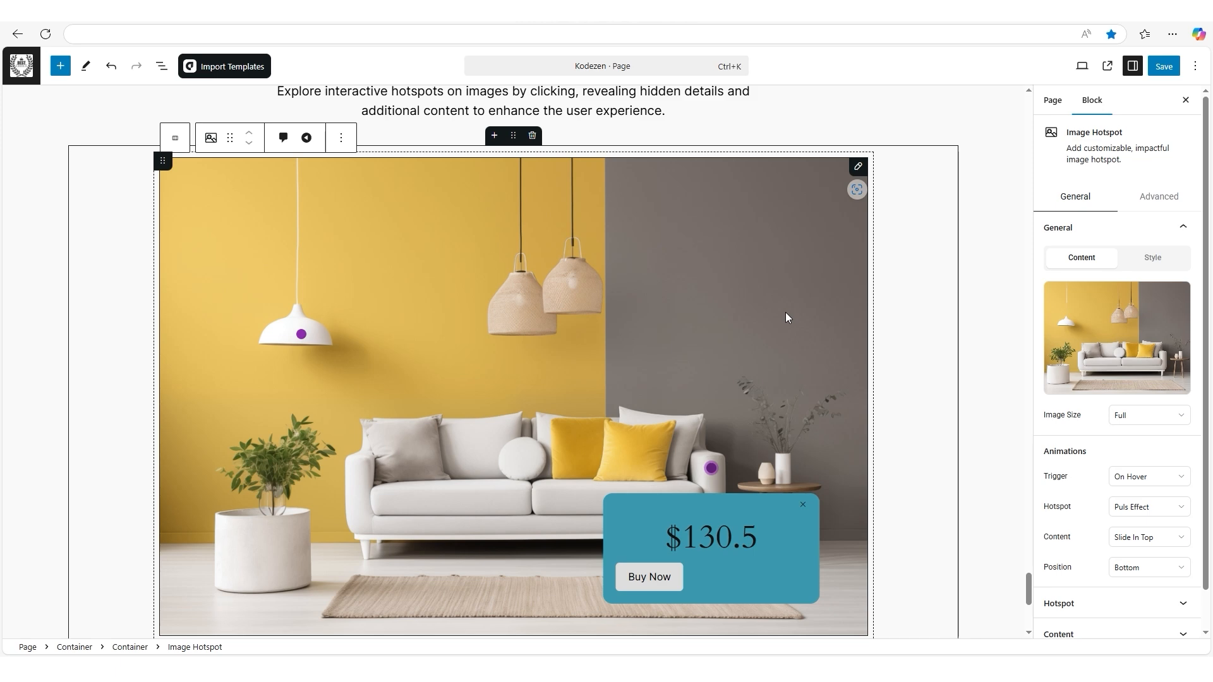
left_click(1151, 65)
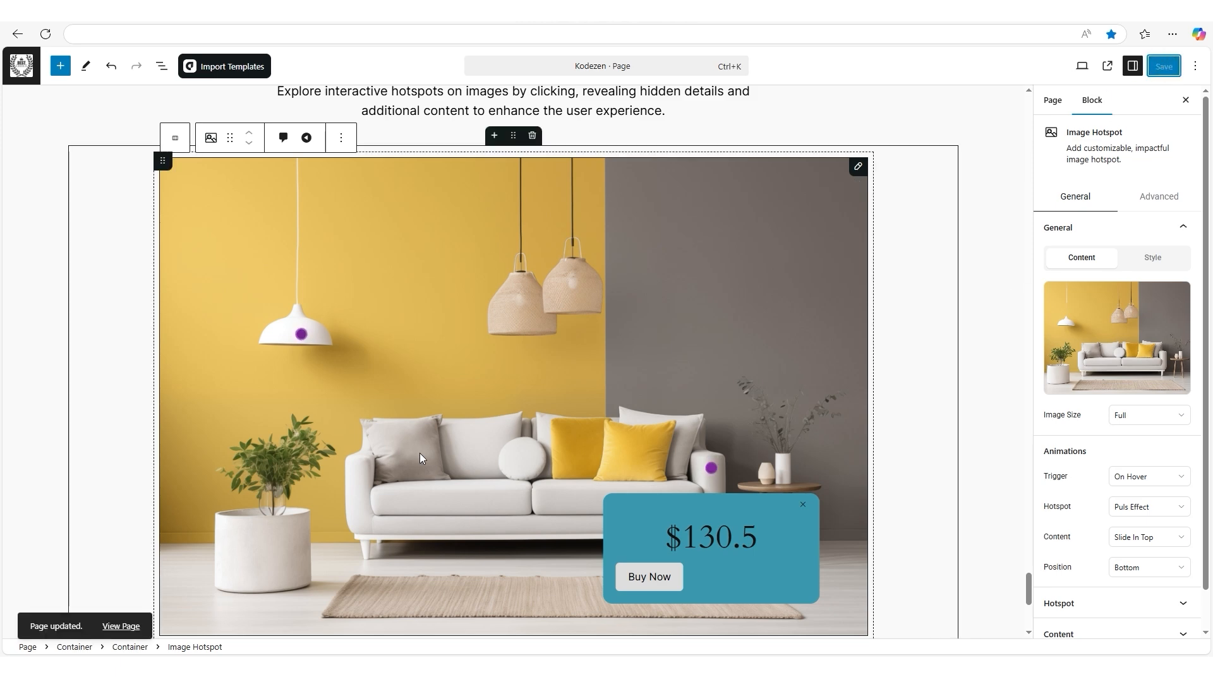
left_click(121, 626)
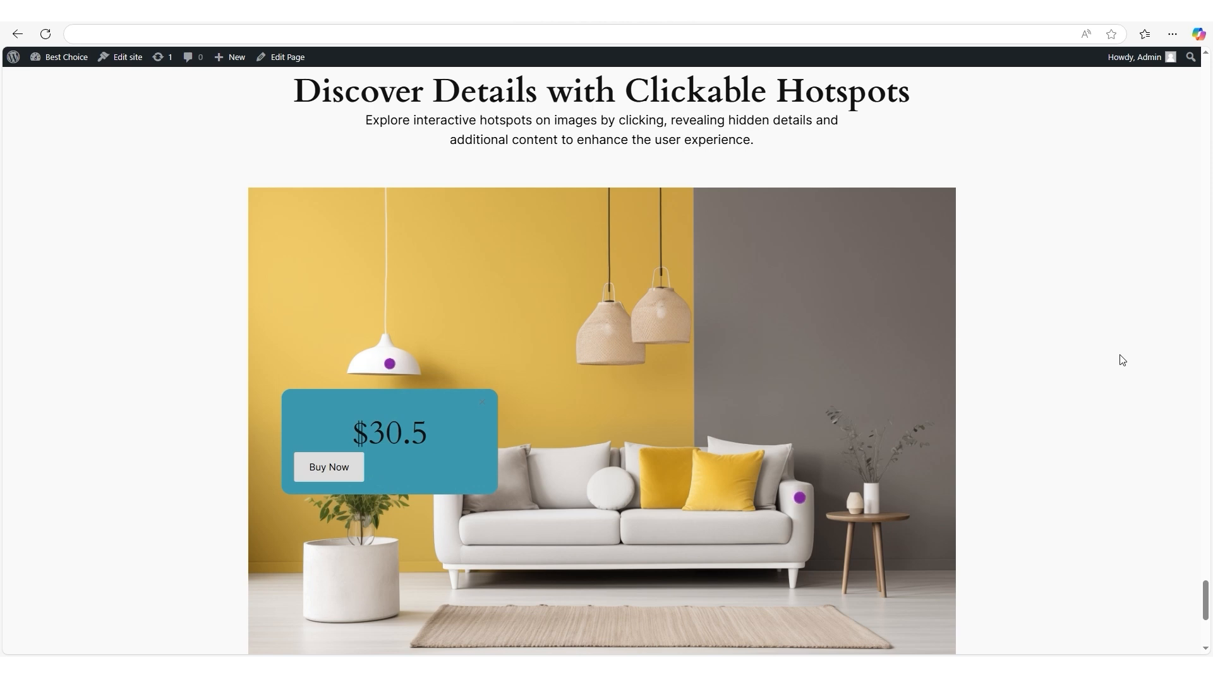